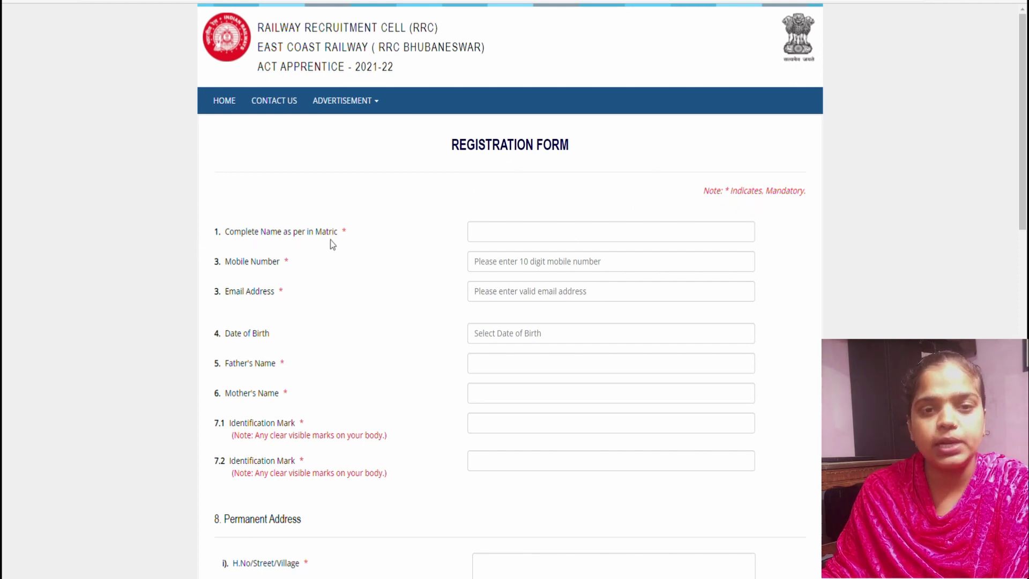
# - Enter the candidate's full name, autofill the saved mobile number and e-mail, and dismiss the alert
pyautogui.click(536, 239)
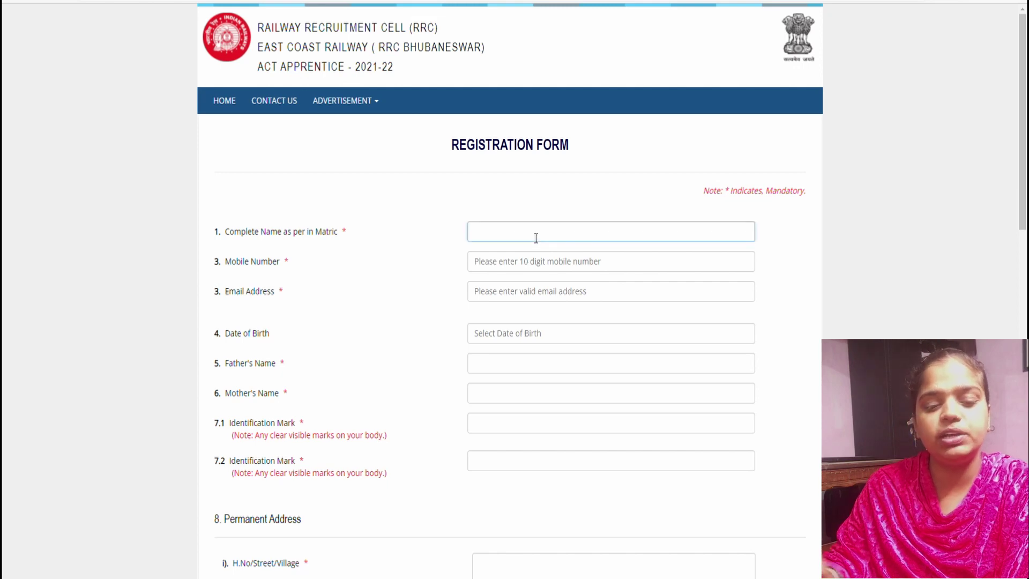
pyautogui.write('Suman')
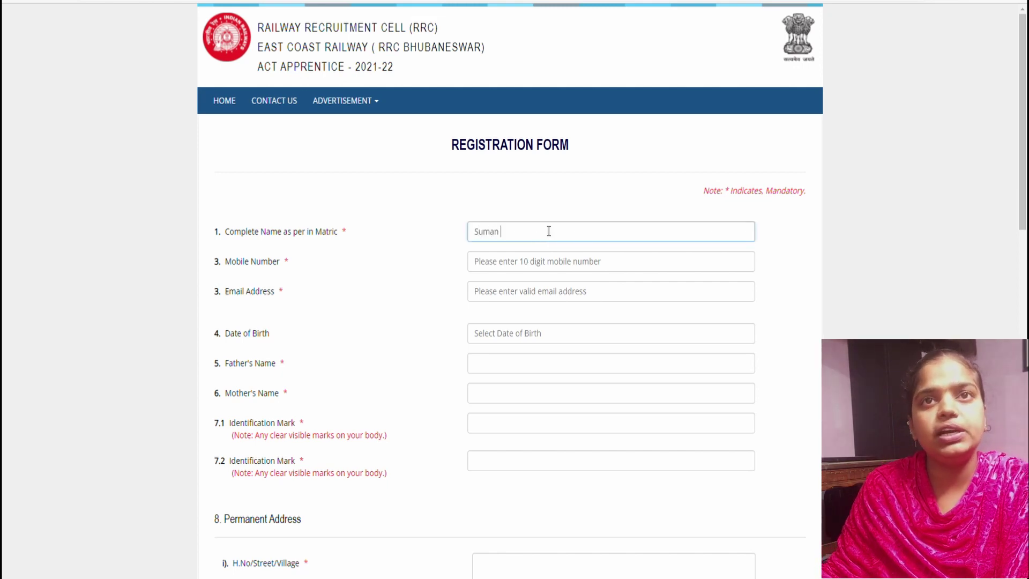
pyautogui.click(500, 271)
pyautogui.click(499, 284)
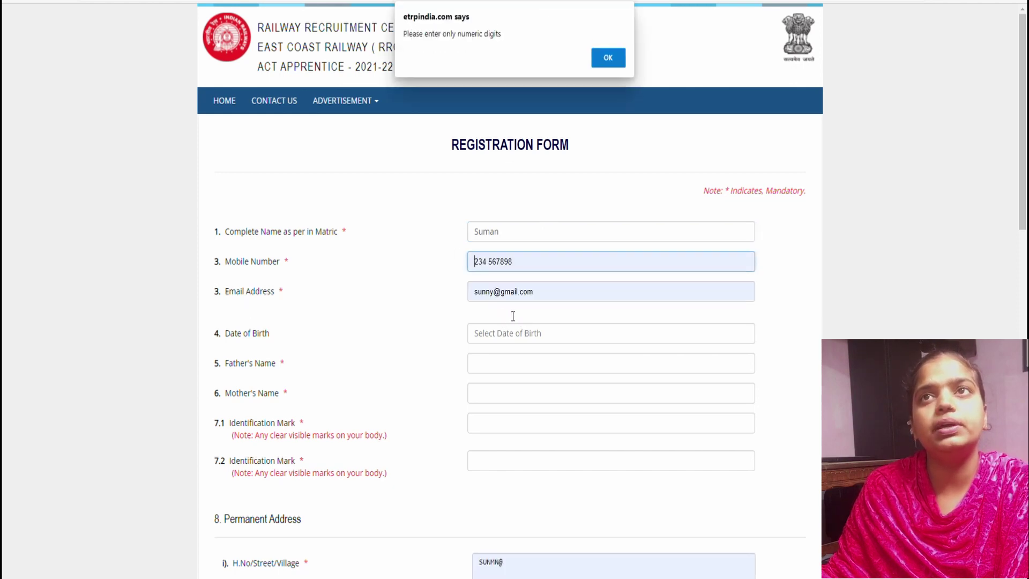
pyautogui.click(608, 55)
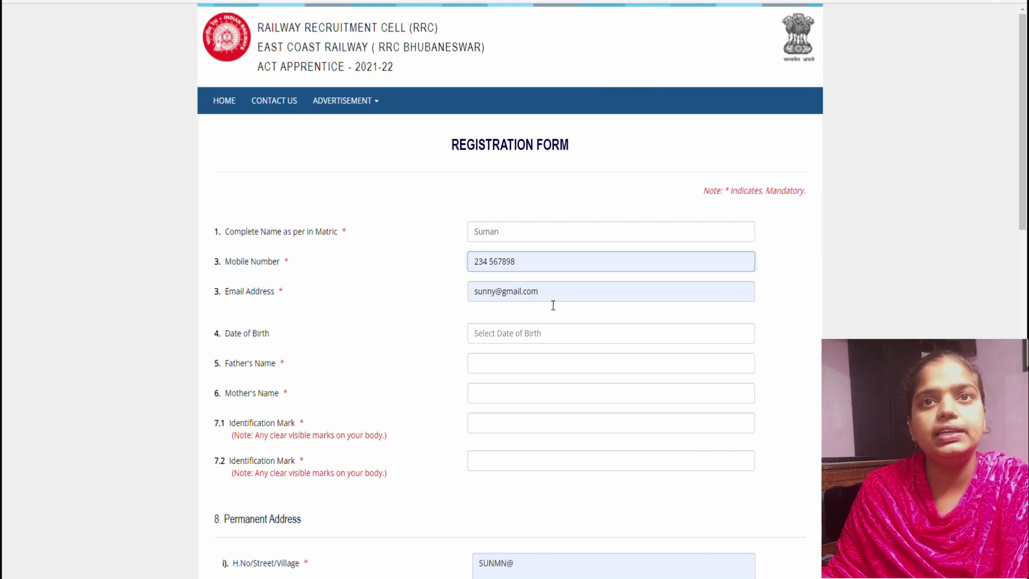
# - Set the date of birth to 10 January 2007 in the calendar
pyautogui.click(487, 337)
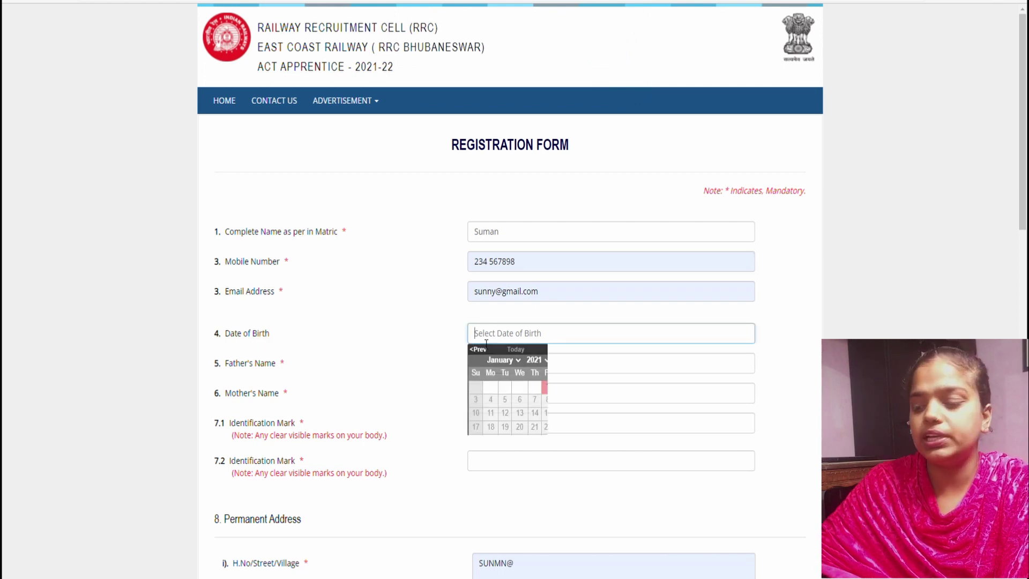
pyautogui.write('12')
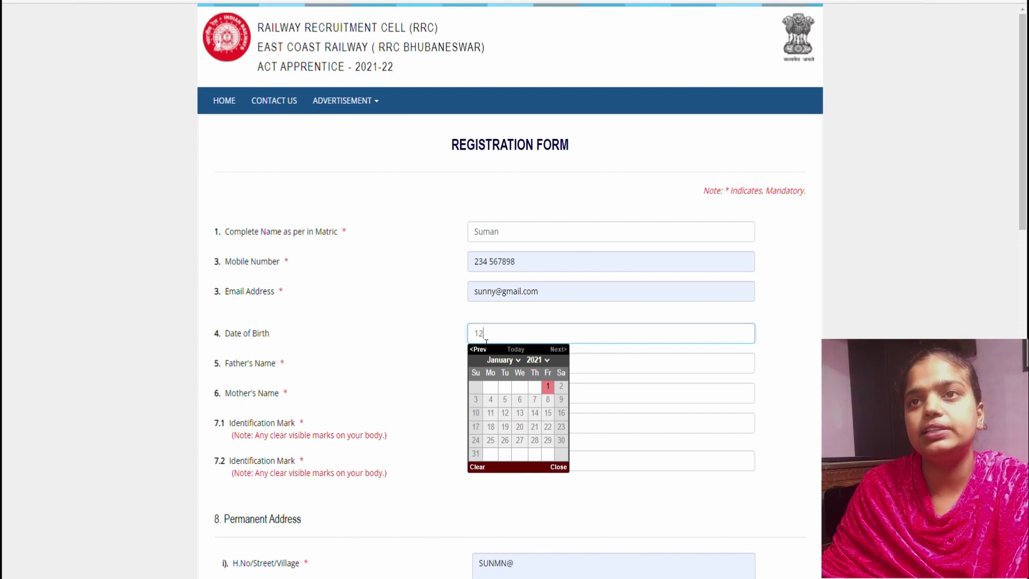
pyautogui.click(546, 362)
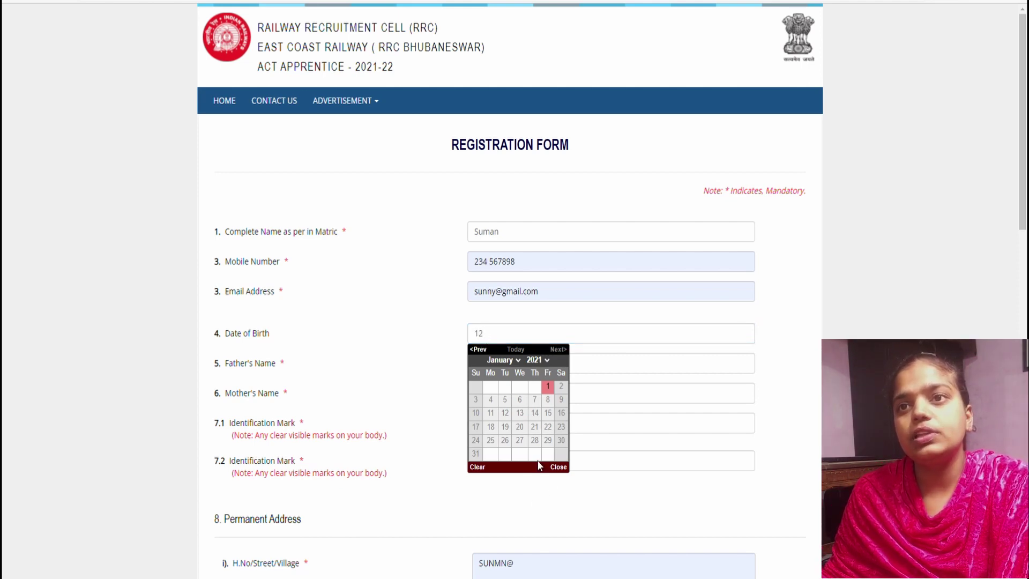
pyautogui.click(539, 427)
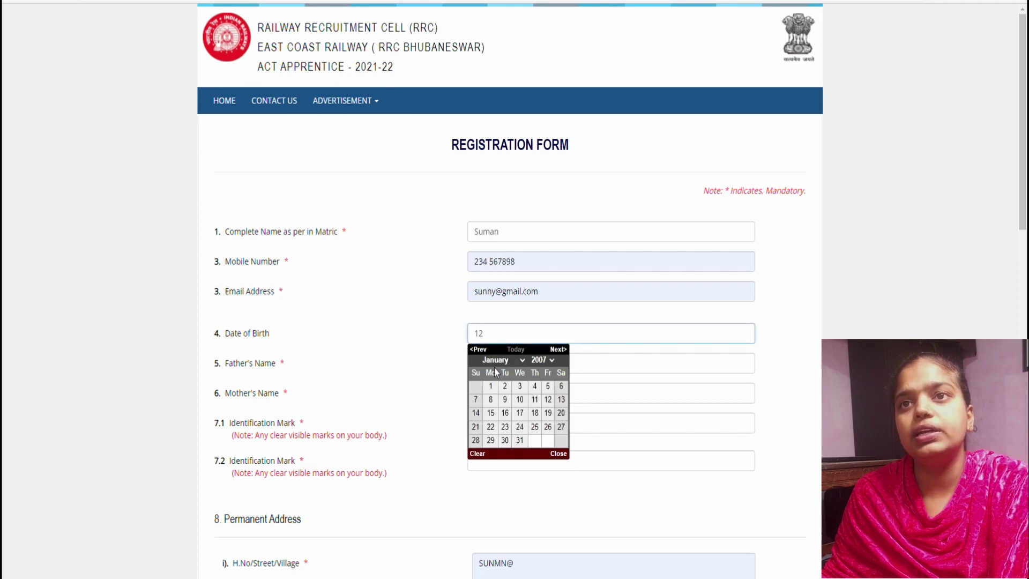
pyautogui.click(519, 400)
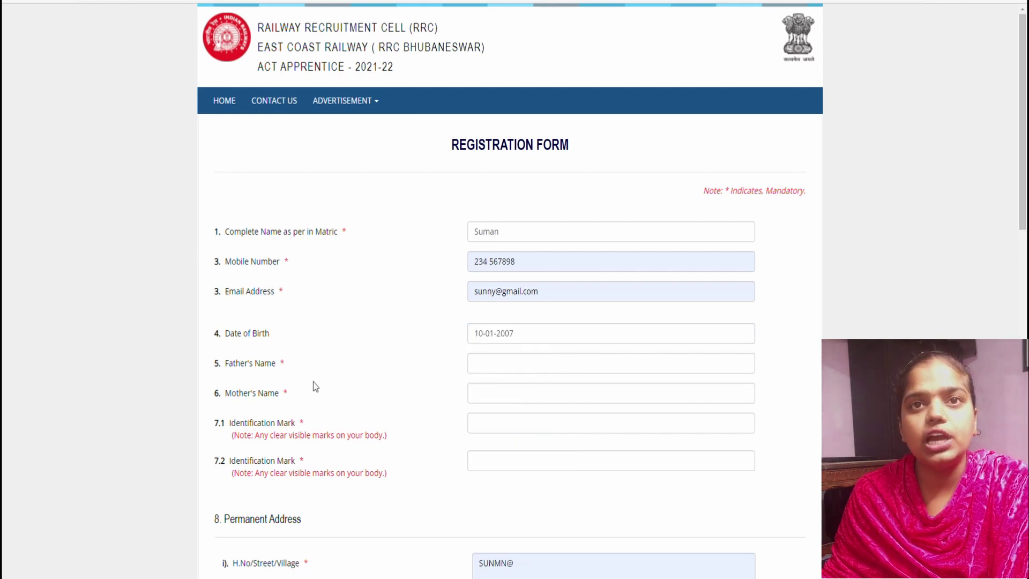
# - Enter the father's name and the mother's name
pyautogui.click(572, 373)
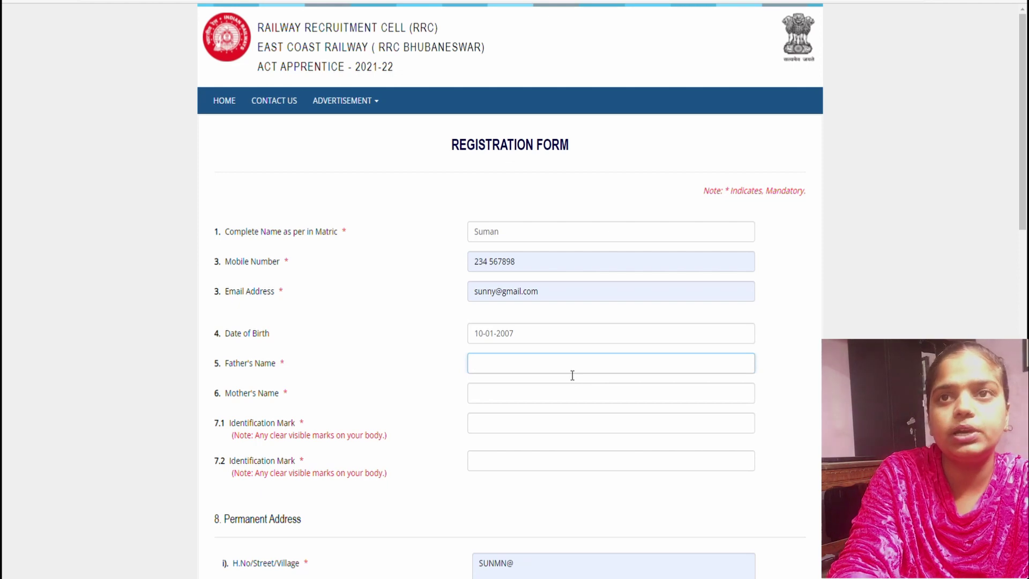
pyautogui.write('RAM S')
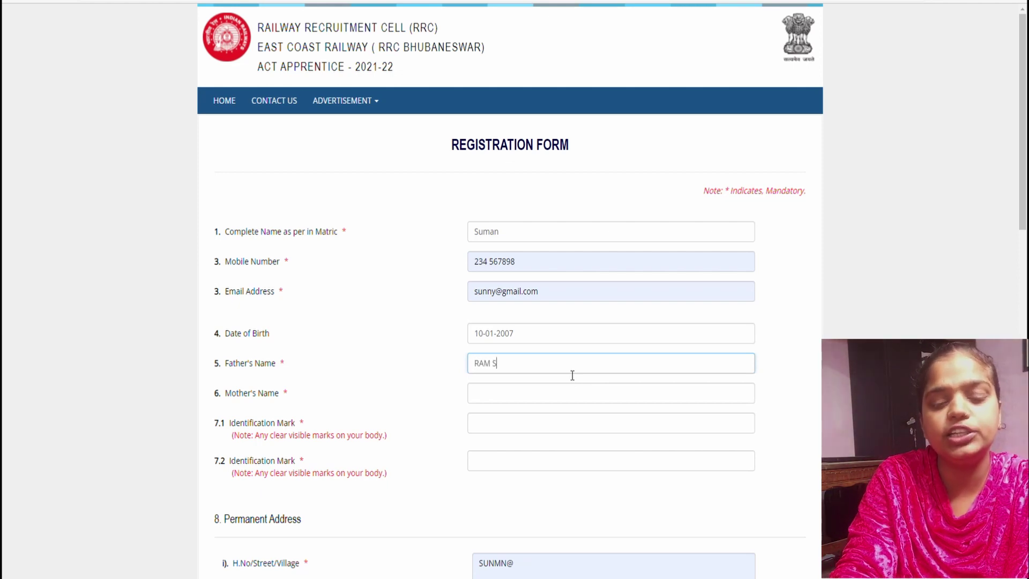
pyautogui.write('INGH')
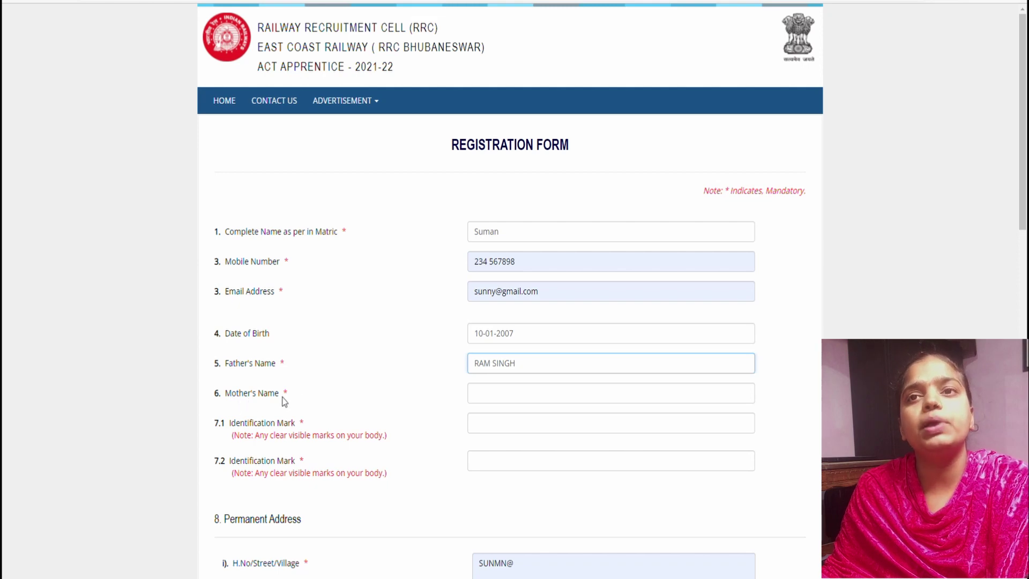
pyautogui.click(545, 402)
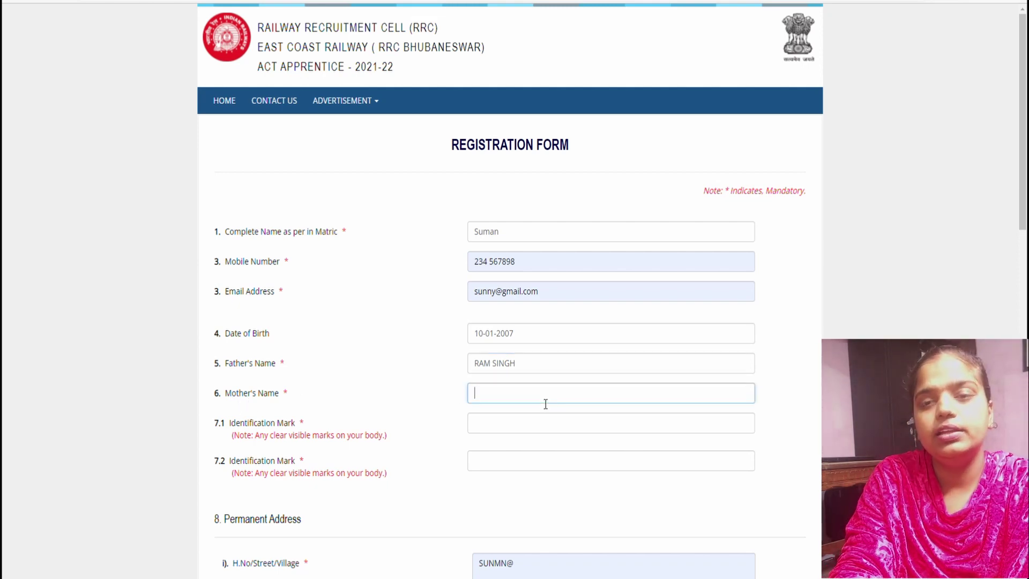
pyautogui.write('SEETA')
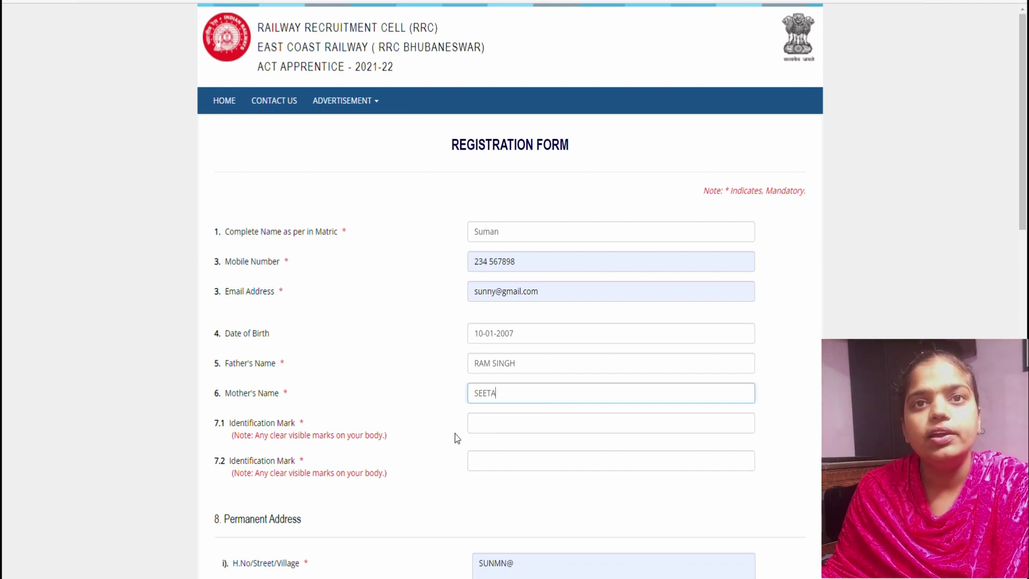
# - Enter LEFT THUMB as the first identification mark
pyautogui.click(530, 428)
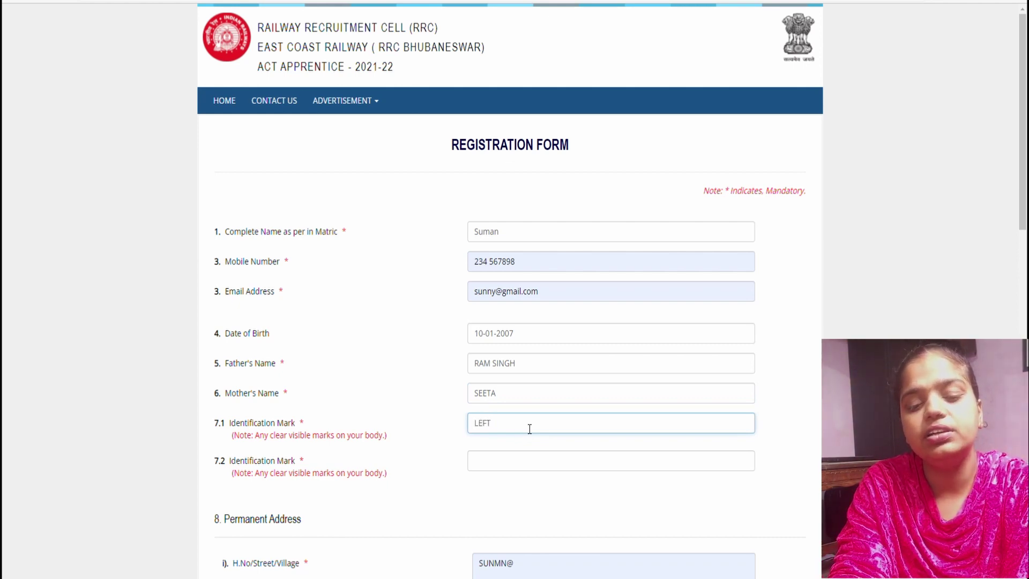
pyautogui.write('LEFT THUMB')
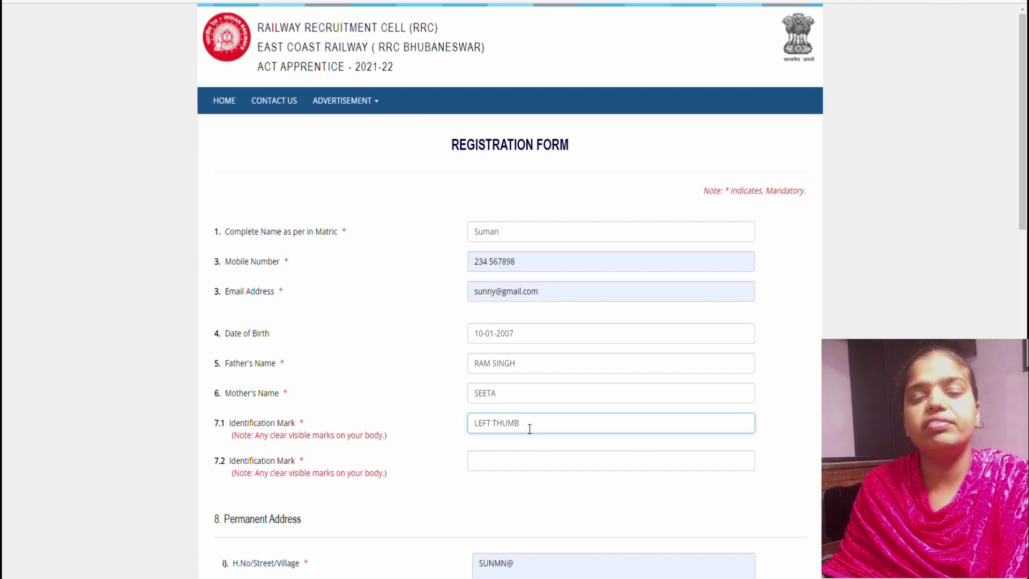
pyautogui.click(502, 464)
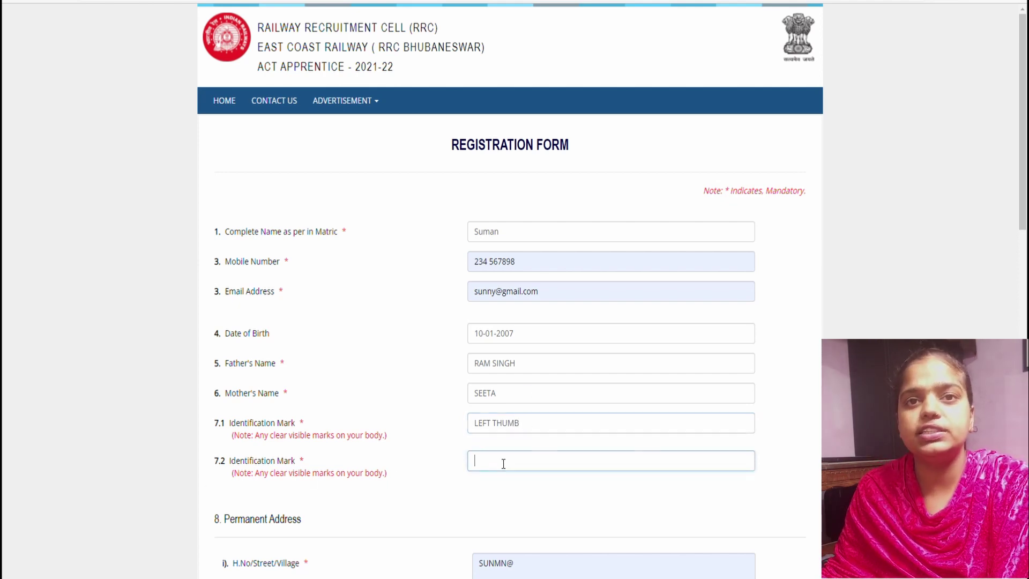
# - Replace the wrong autofilled house/street address with 200
pyautogui.scroll(-1, 502, 464)
pyautogui.scroll(-3, 502, 464)
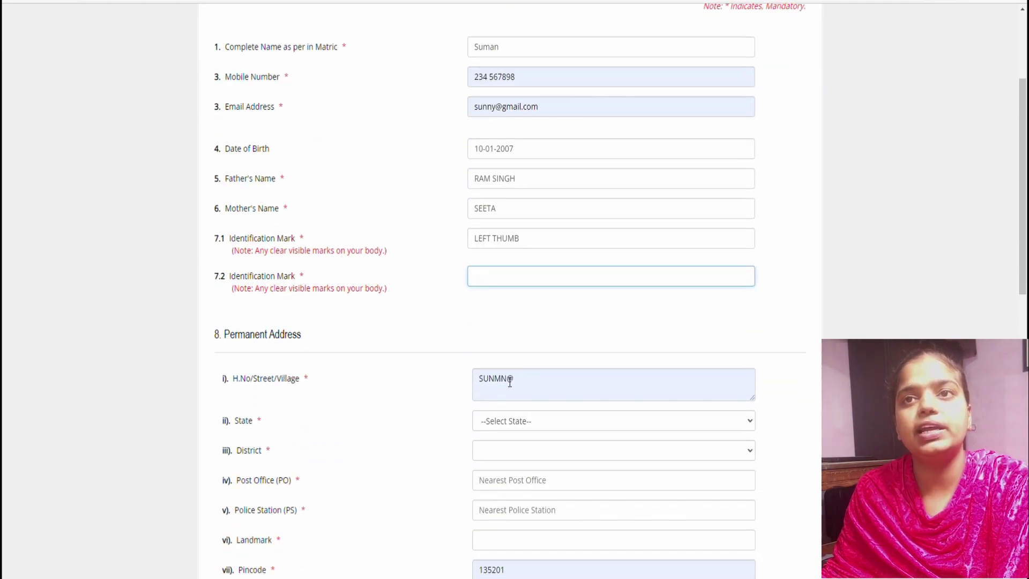
pyautogui.moveTo(512, 382); pyautogui.dragTo(436, 379)
pyautogui.press('BackSpace')
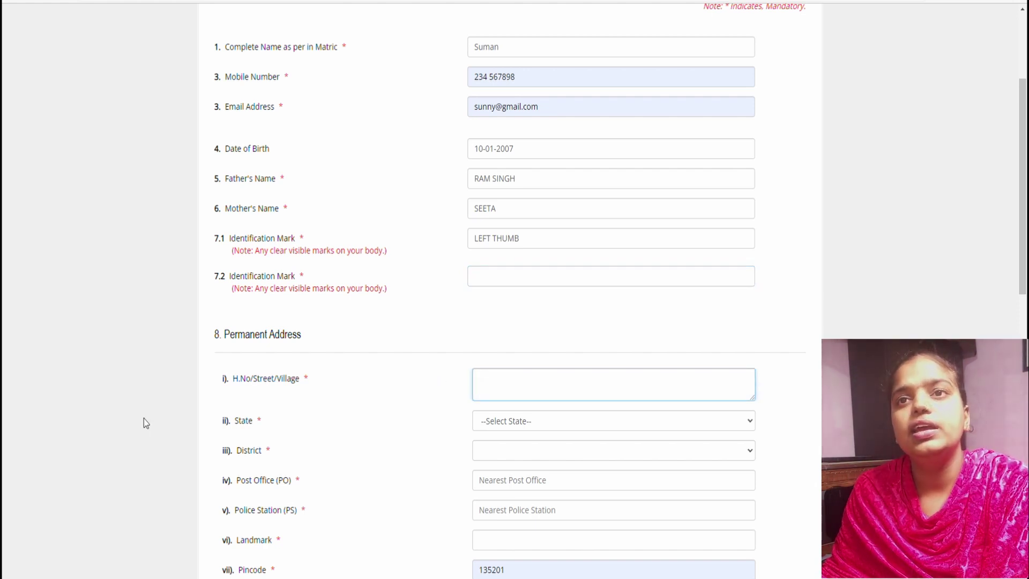
pyautogui.click(515, 386)
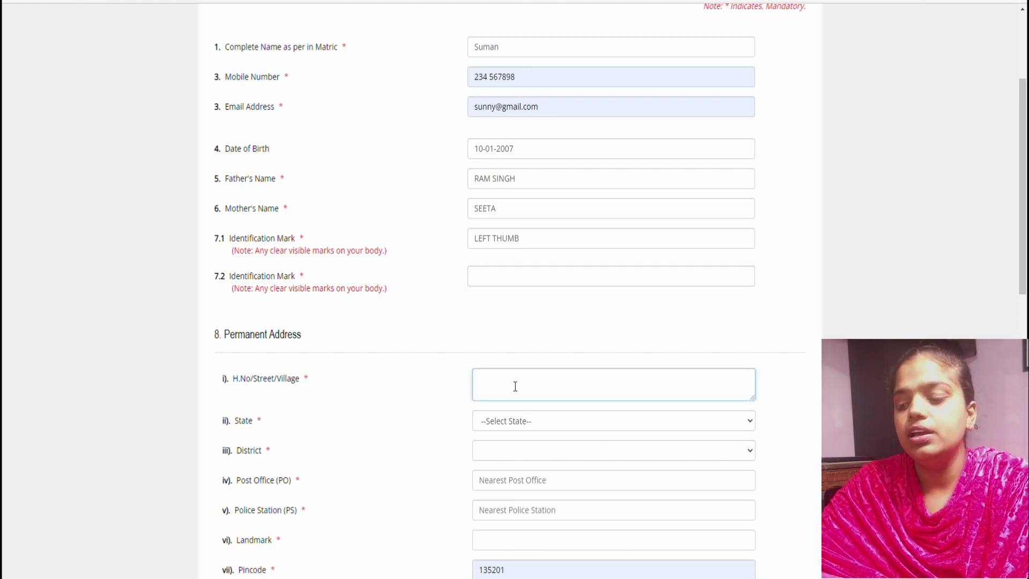
pyautogui.write('2')
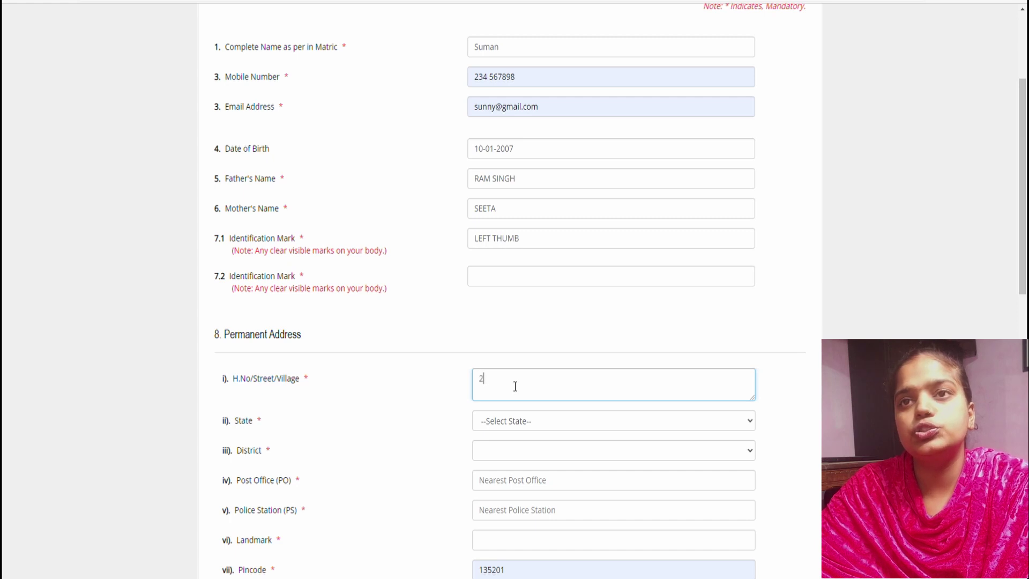
pyautogui.write('00')
pyautogui.click(494, 434)
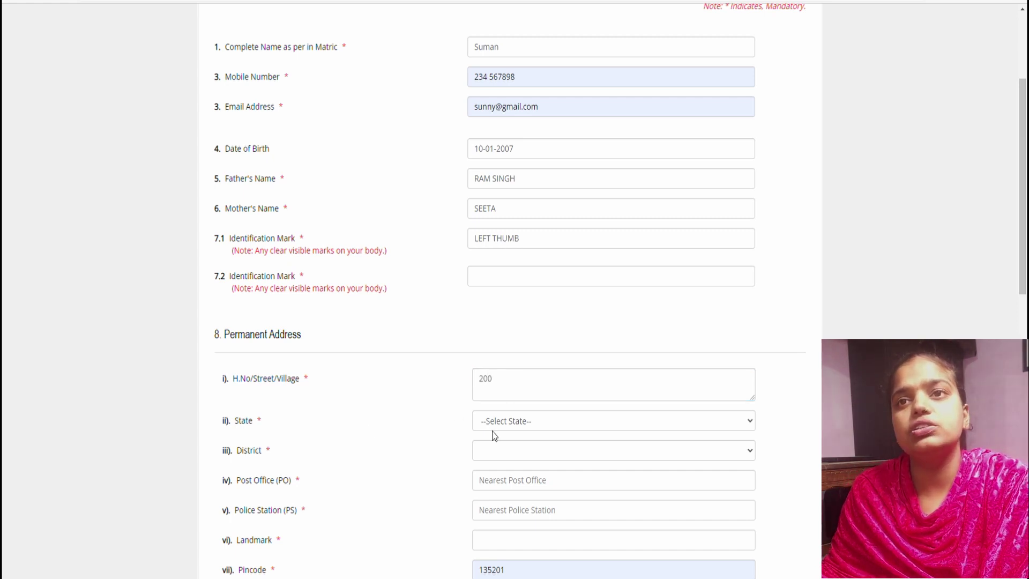
# - Choose Chandigarh (UT) as the state and Chandigarh as the district
pyautogui.click(518, 421)
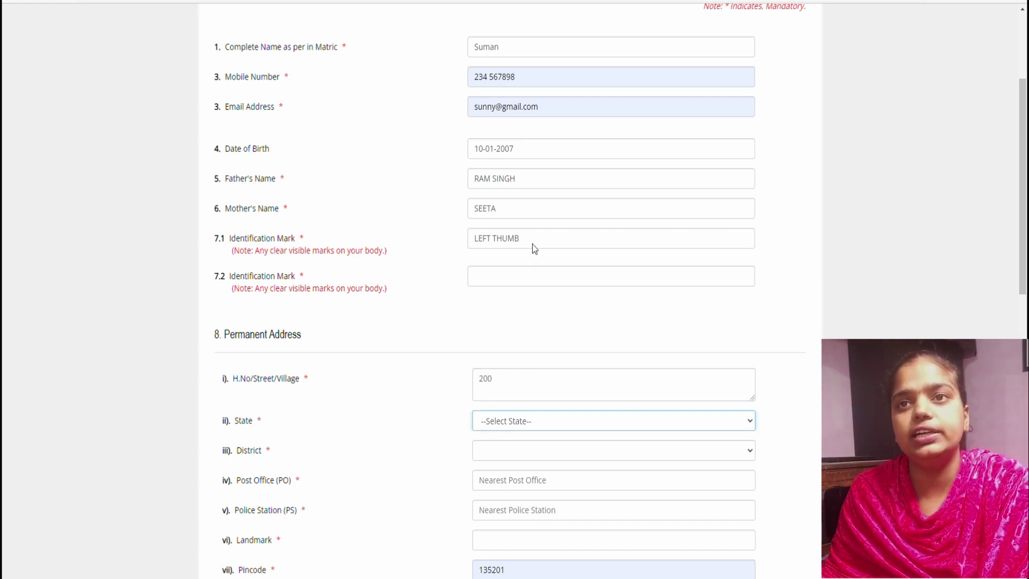
pyautogui.click(510, 423)
pyautogui.click(506, 449)
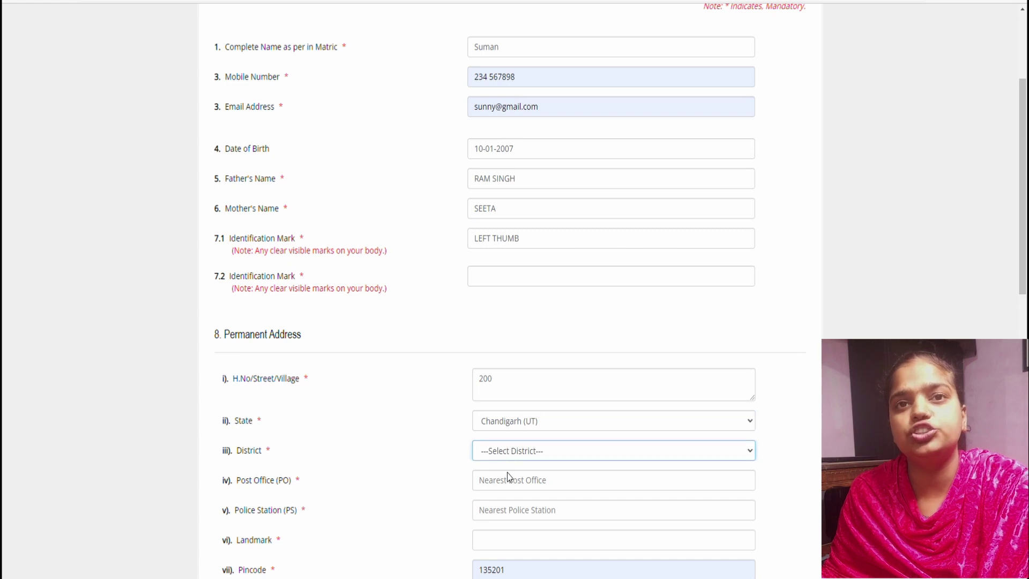
pyautogui.click(509, 484)
# - Enter SECTOR 17 as the permanent address Post Office
pyautogui.click(499, 483)
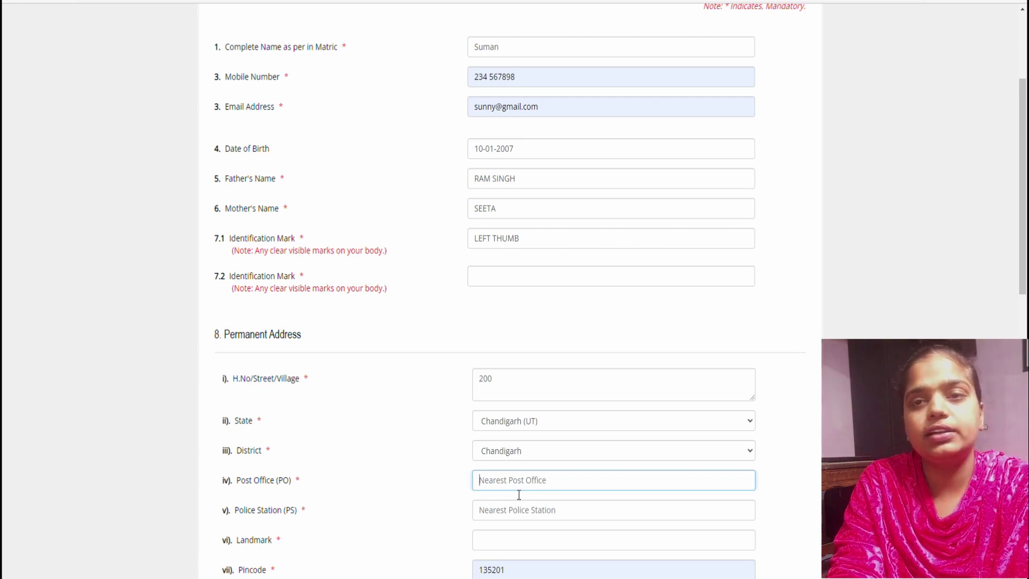
pyautogui.write('S')
pyautogui.press('BackSpace')
pyautogui.write('SS')
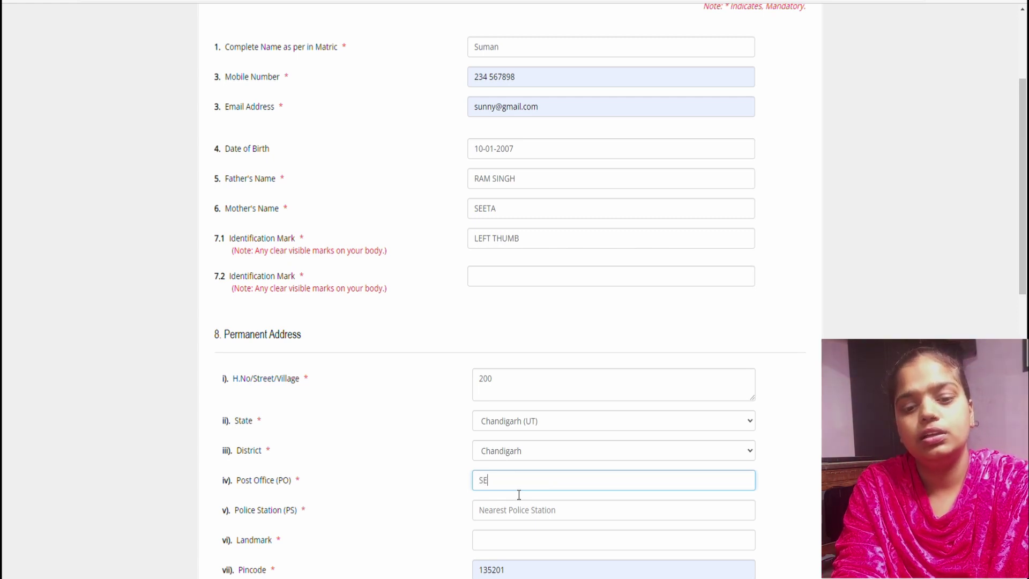
pyautogui.write('CTOR 17')
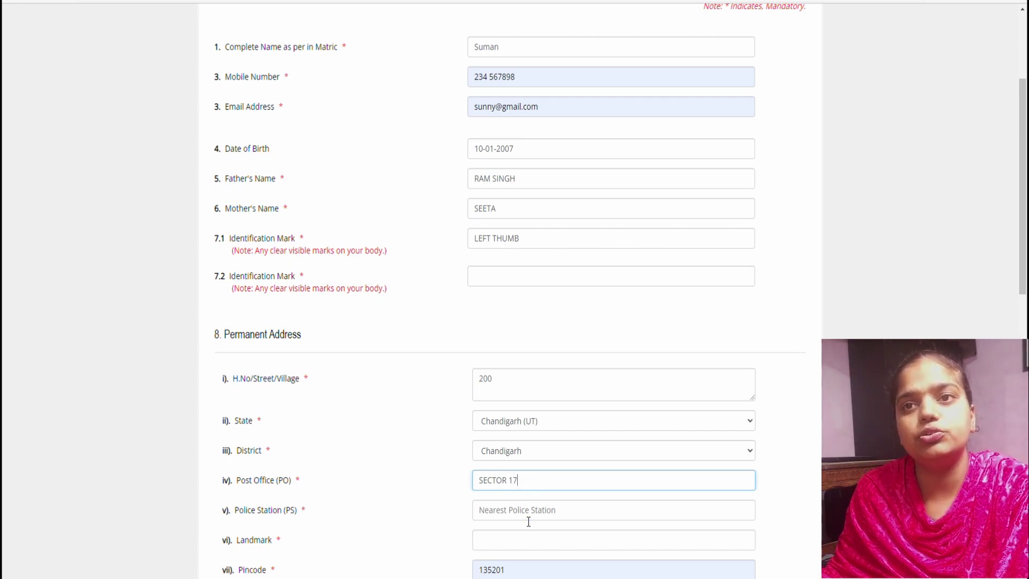
# - Copy the Post Office value SECTOR 17 into the Police Station field
pyautogui.click(527, 516)
pyautogui.moveTo(518, 480); pyautogui.dragTo(443, 469)
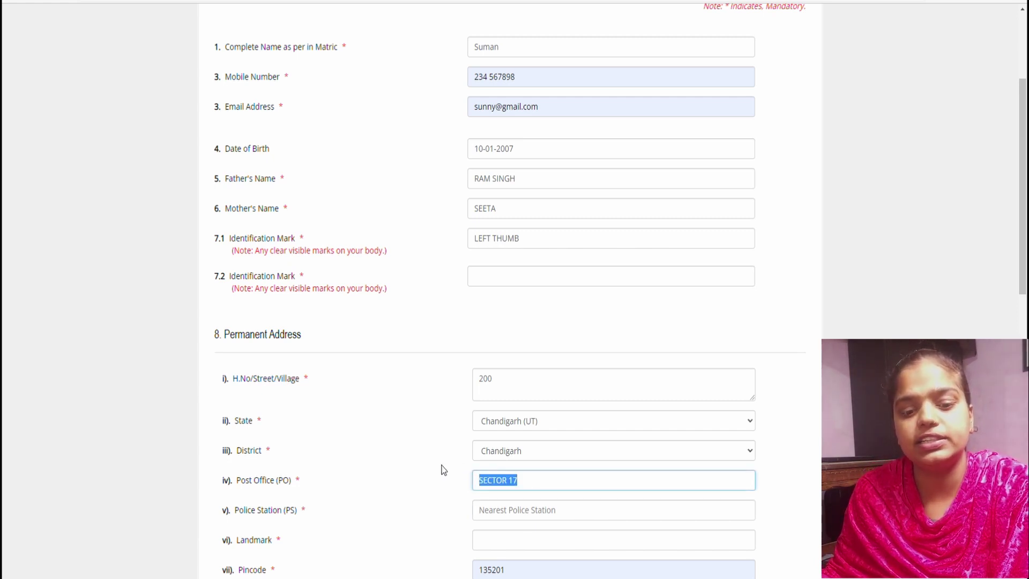
pyautogui.hotkey('ctrl', 'c')
pyautogui.click(550, 516)
pyautogui.hotkey('ctrl', 'v')
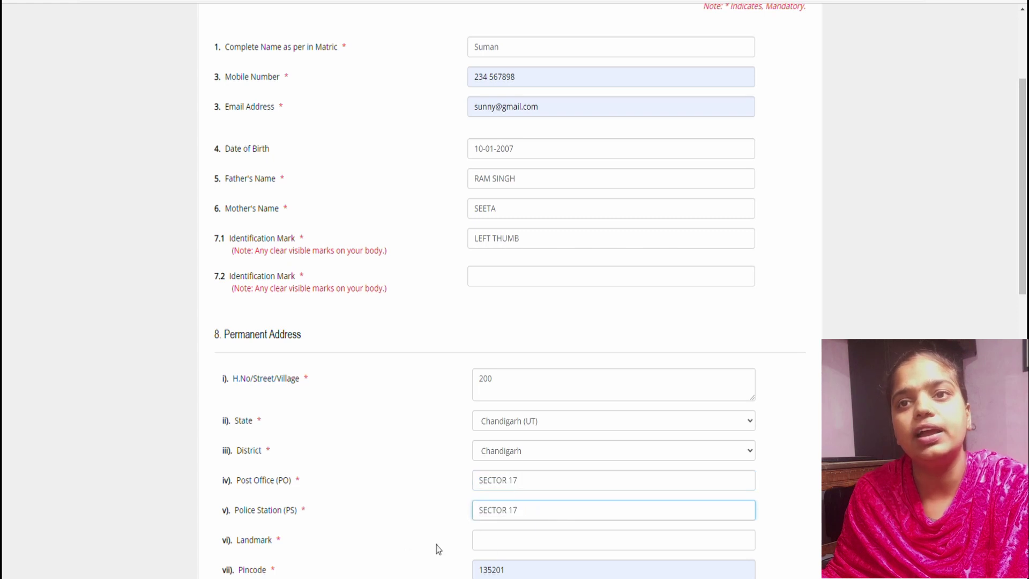
# - Type 'Near Police Staion' as the permanent address landmark, correcting the last letter
pyautogui.click(509, 547)
pyautogui.write('nEA')
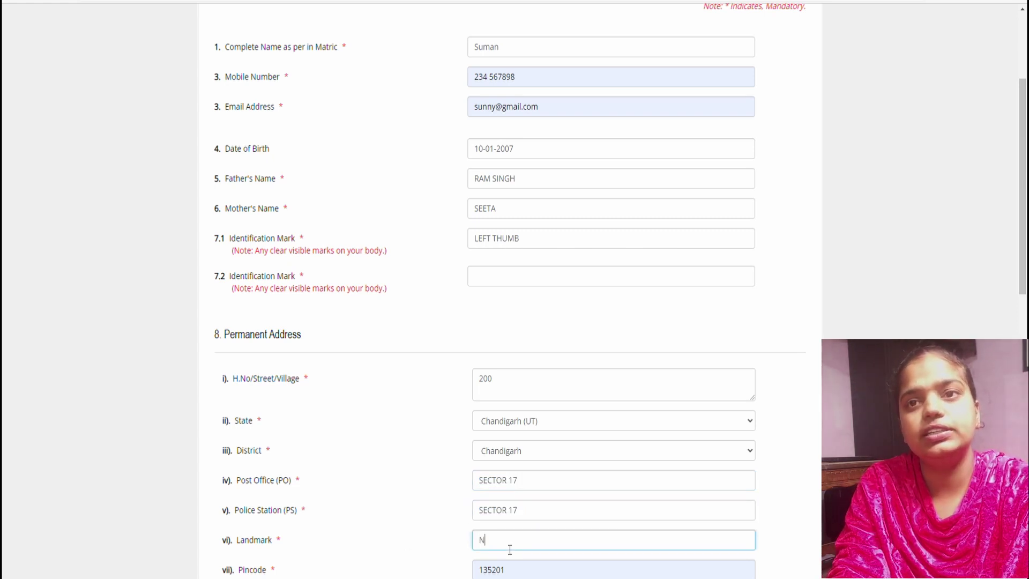
pyautogui.write('Near P')
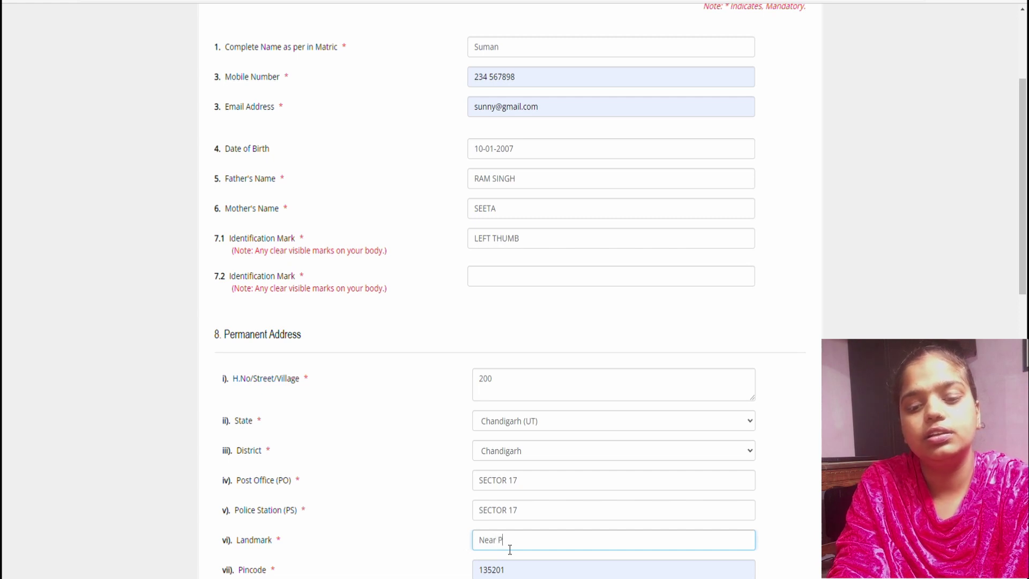
pyautogui.write('olice ')
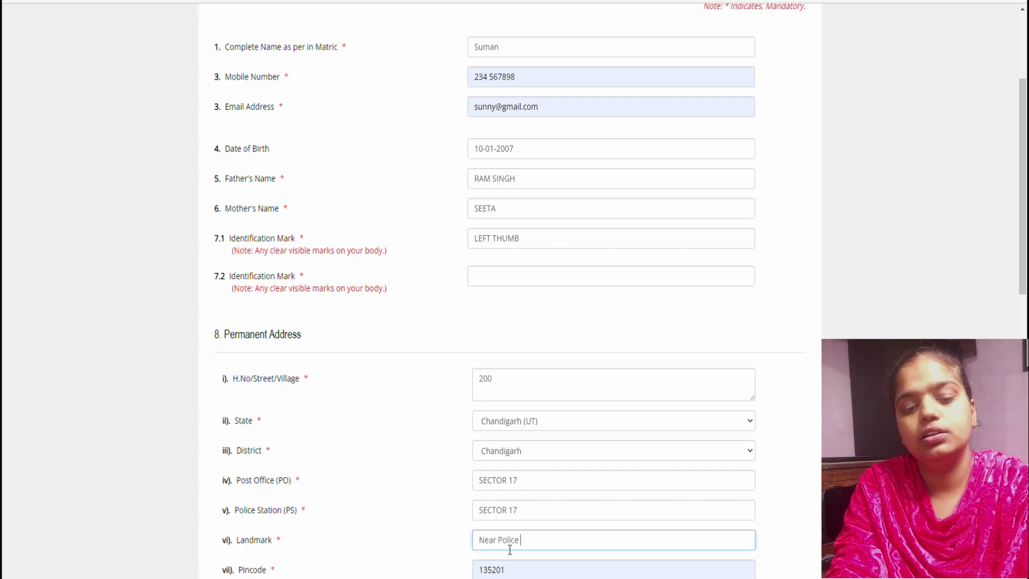
pyautogui.write('Staiom')
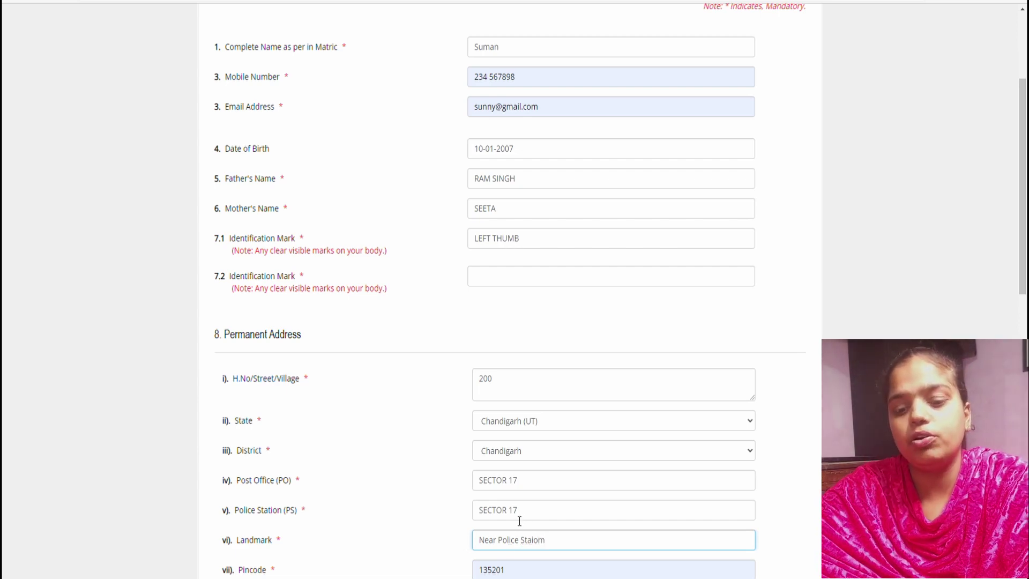
pyautogui.press('BackSpace')
pyautogui.write('n')
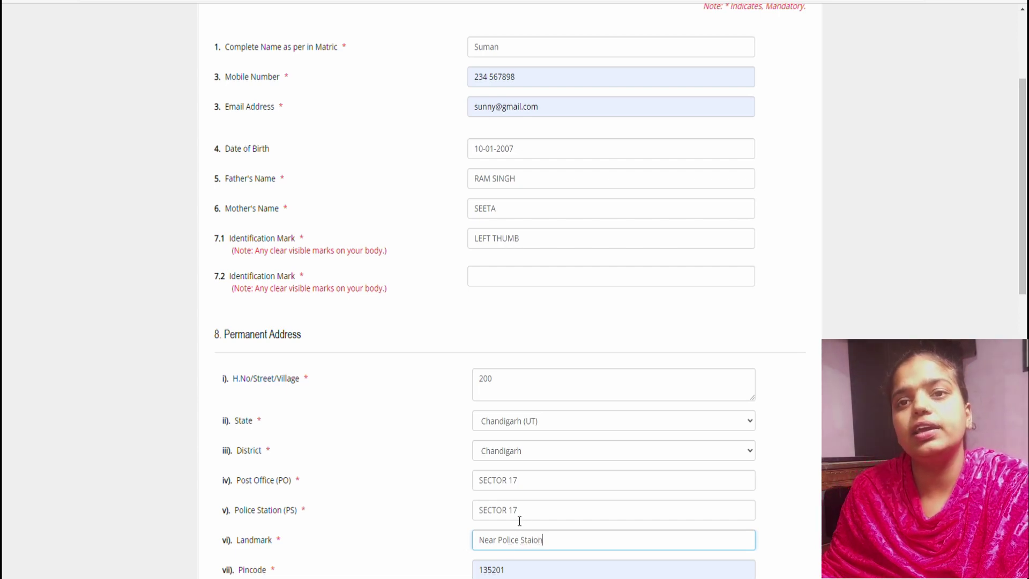
pyautogui.scroll(-7, 529, 524)
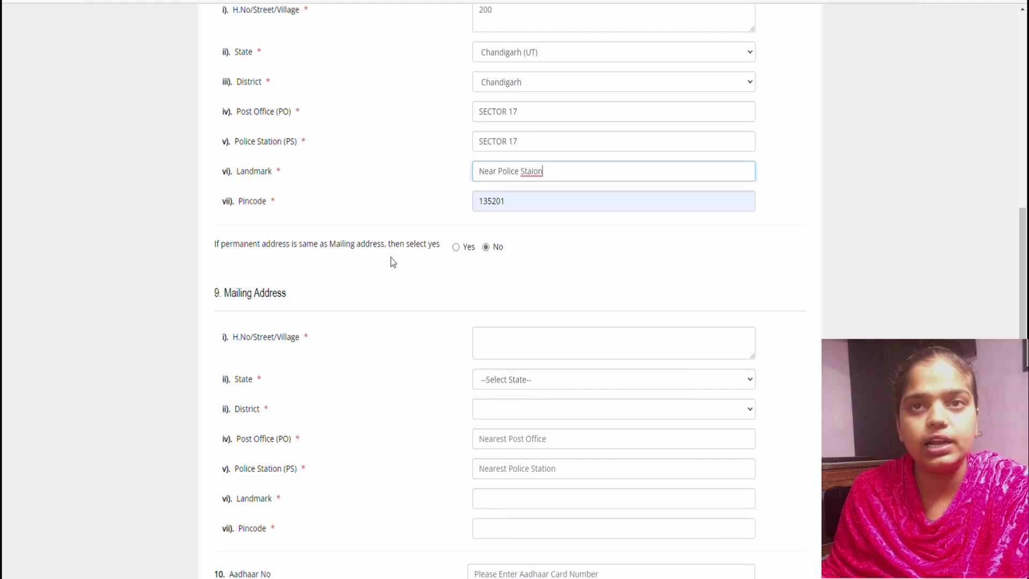
# - Toggle the mailing-address-same-as-permanent option to Yes, then to No
pyautogui.click(456, 248)
pyautogui.scroll(7, 581, 361)
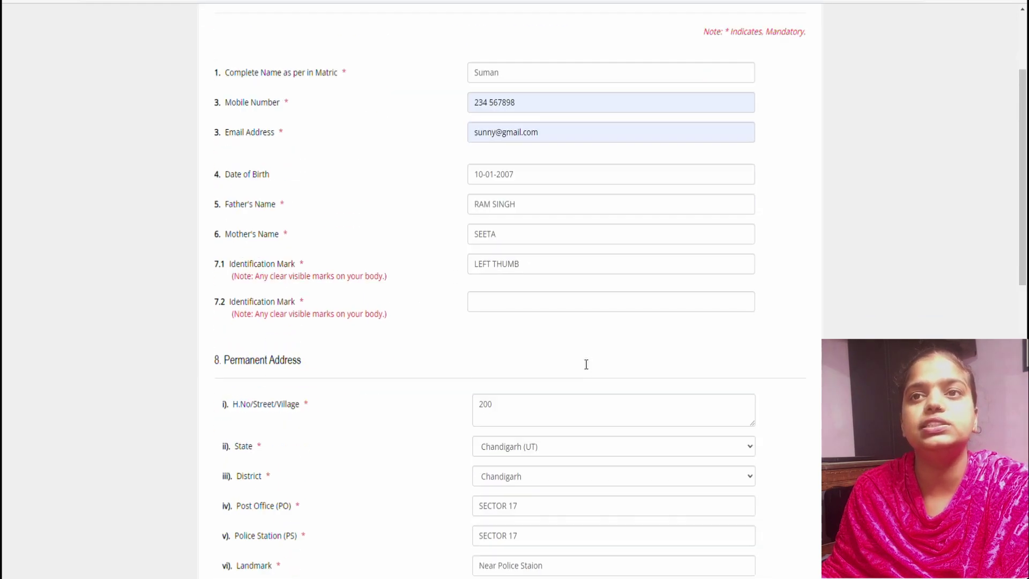
pyautogui.scroll(-5, 586, 361)
pyautogui.click(485, 339)
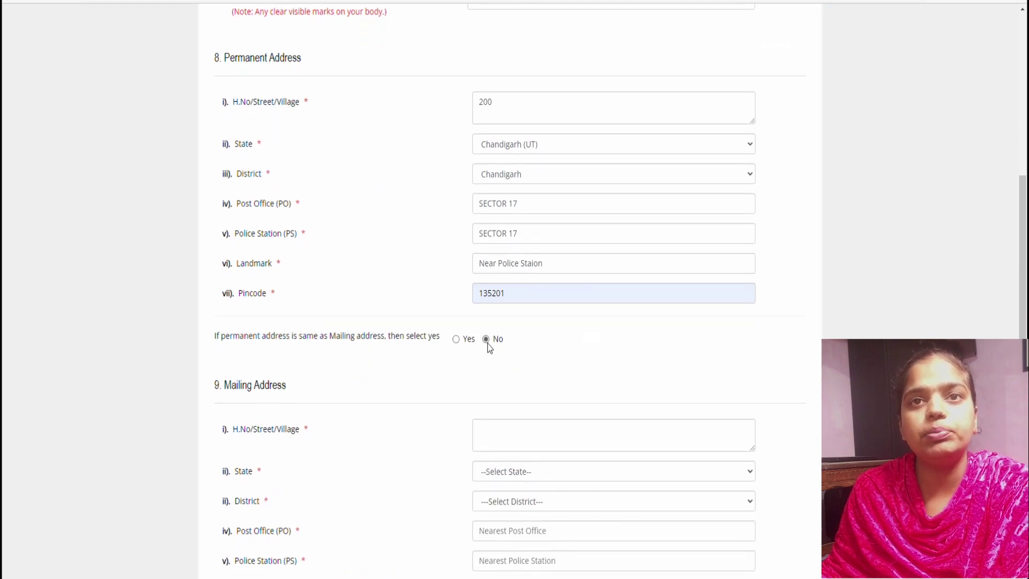
pyautogui.scroll(-3, 466, 470)
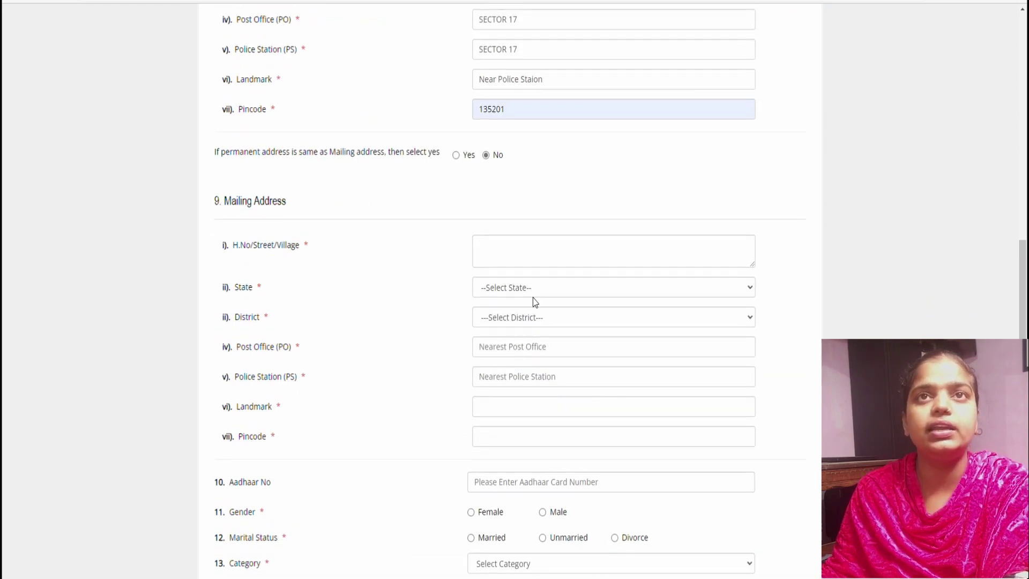
pyautogui.scroll(6, 533, 298)
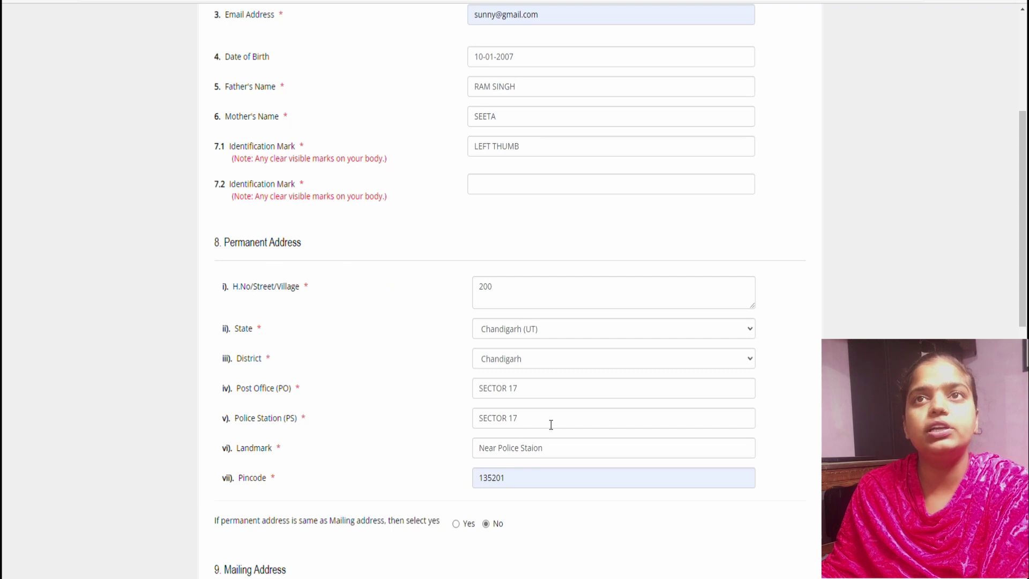
# - Enter LEFT as the second identification mark and set mailing address same as permanent
pyautogui.click(496, 185)
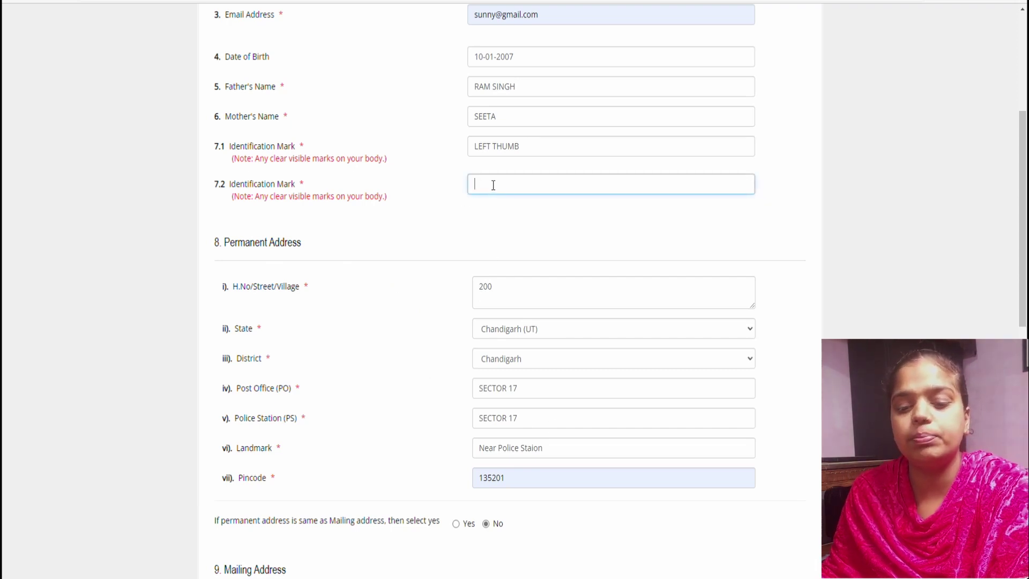
pyautogui.write('LEFT')
pyautogui.scroll(-5, 510, 385)
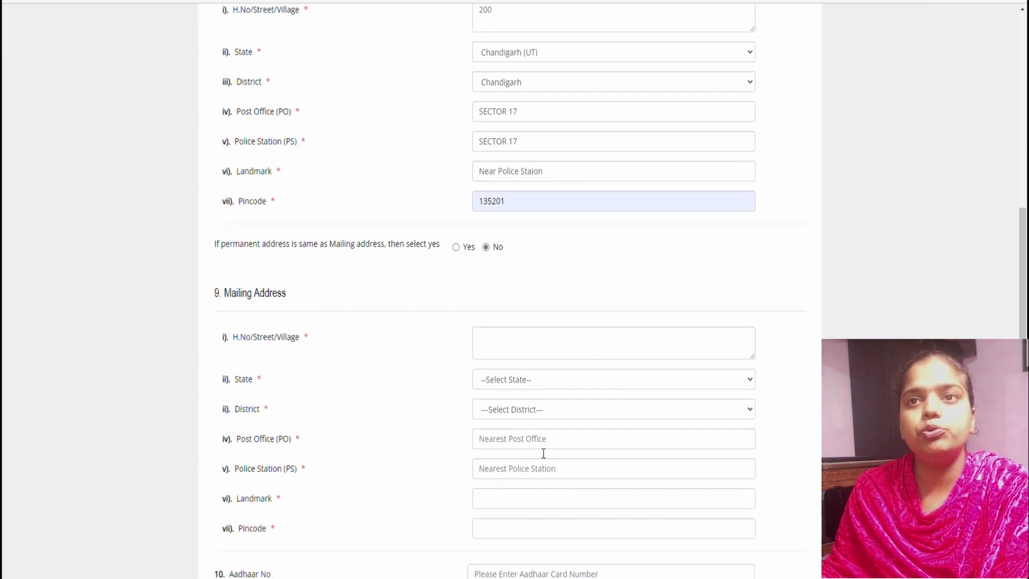
pyautogui.scroll(-3, 541, 456)
pyautogui.click(455, 62)
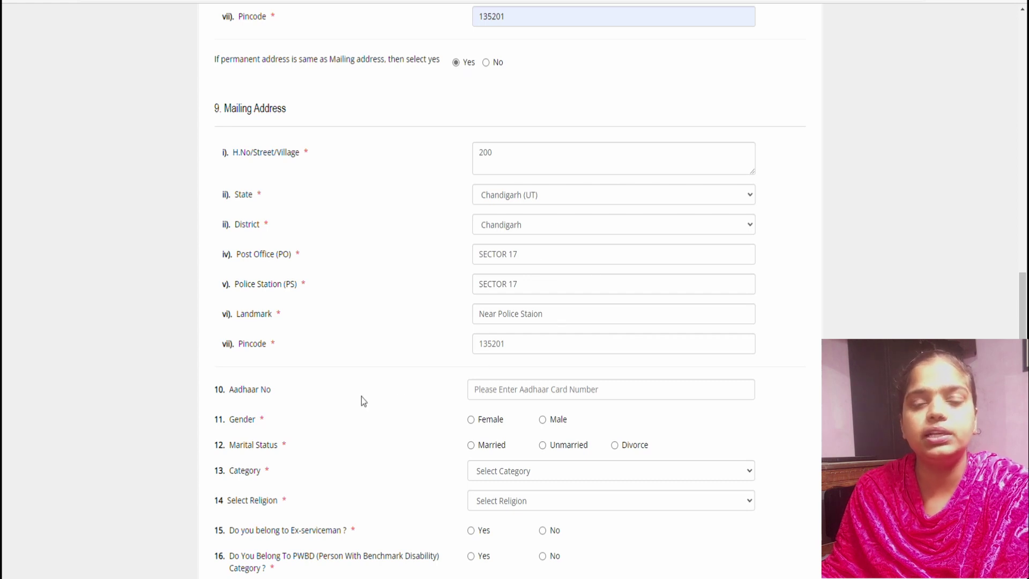
# - Set gender to Female, category to UR and religion to Hindu
pyautogui.click(509, 395)
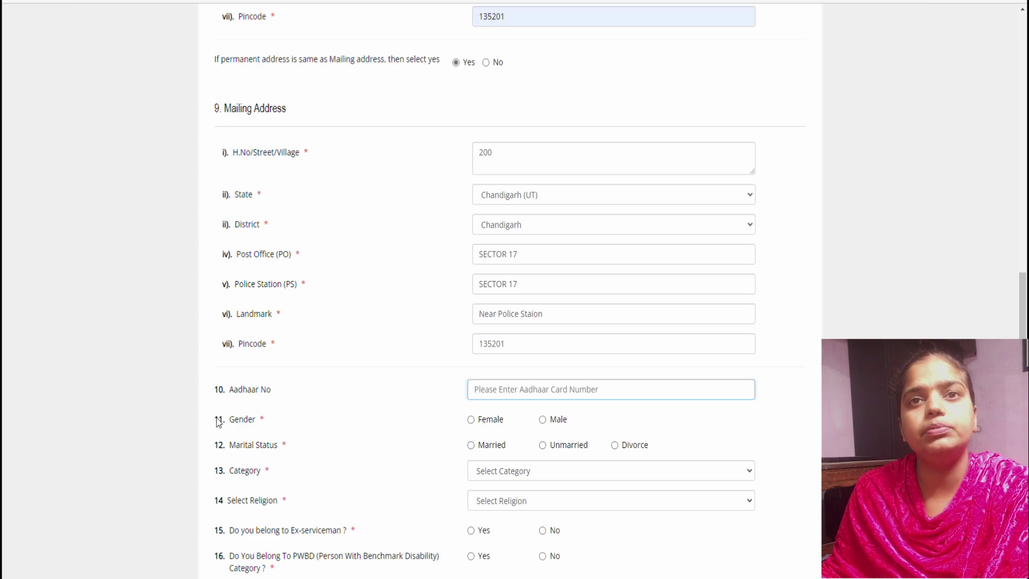
pyautogui.click(472, 422)
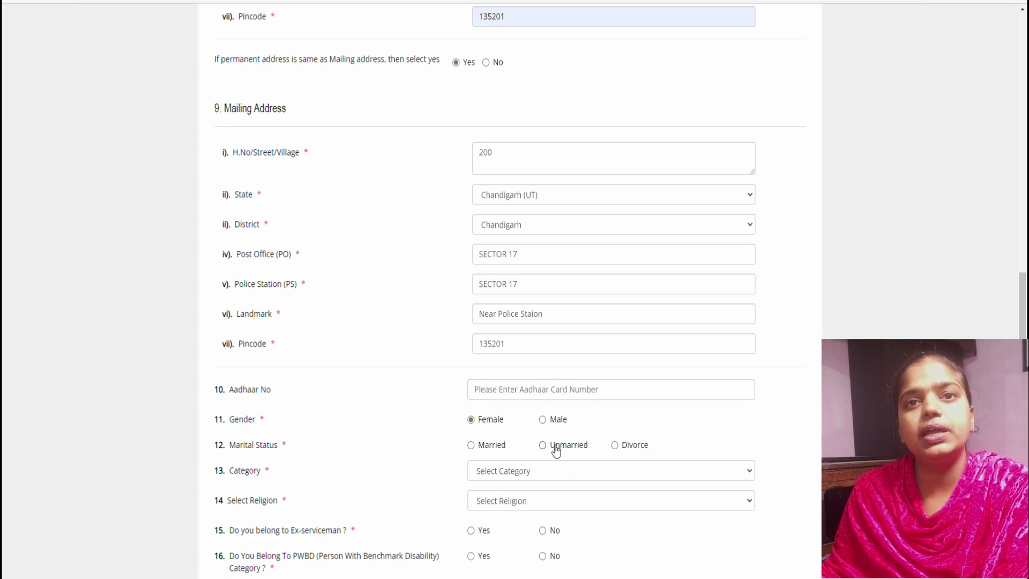
pyautogui.click(506, 478)
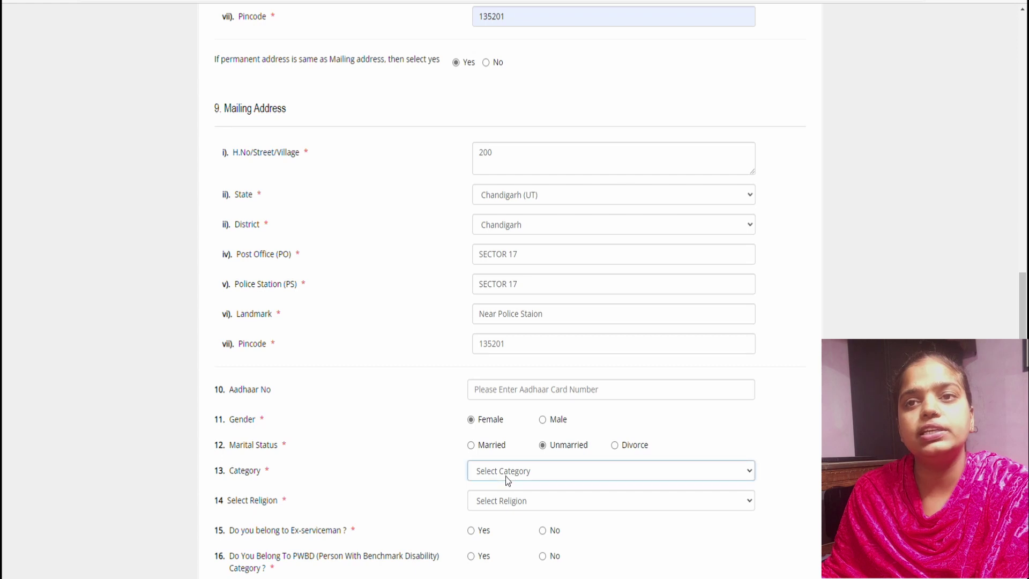
pyautogui.click(503, 503)
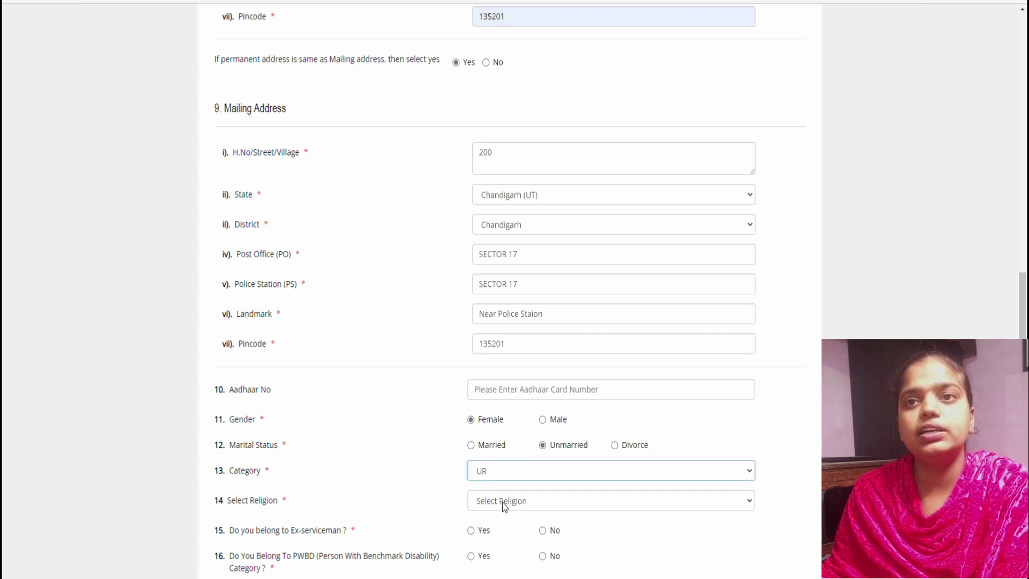
pyautogui.click(501, 516)
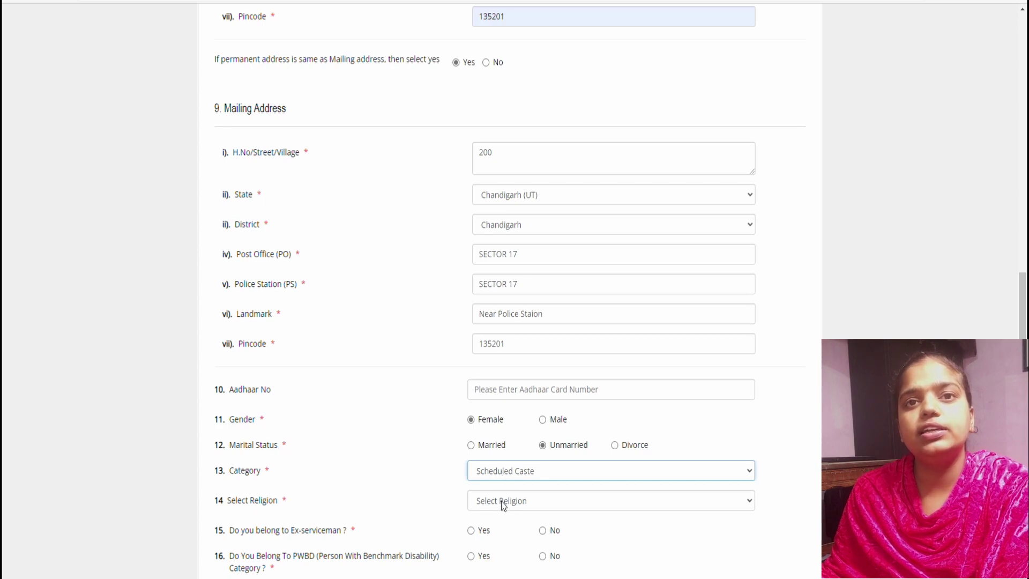
pyautogui.click(503, 504)
pyautogui.click(499, 502)
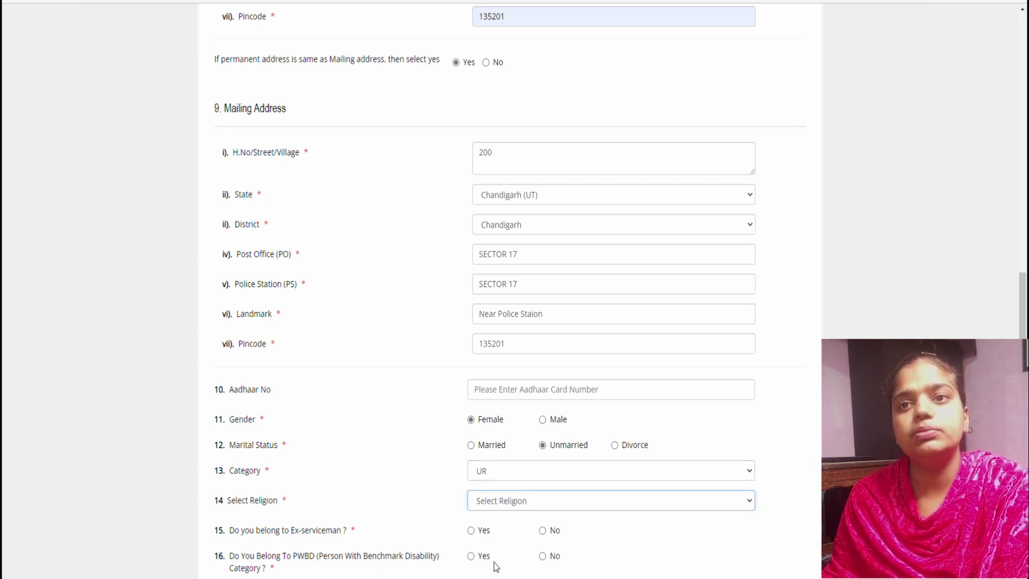
pyautogui.click(501, 515)
# - Answer No to ex-serviceman and PWBD, choose Khurda Road Division and trade Mason
pyautogui.scroll(-3, 342, 329)
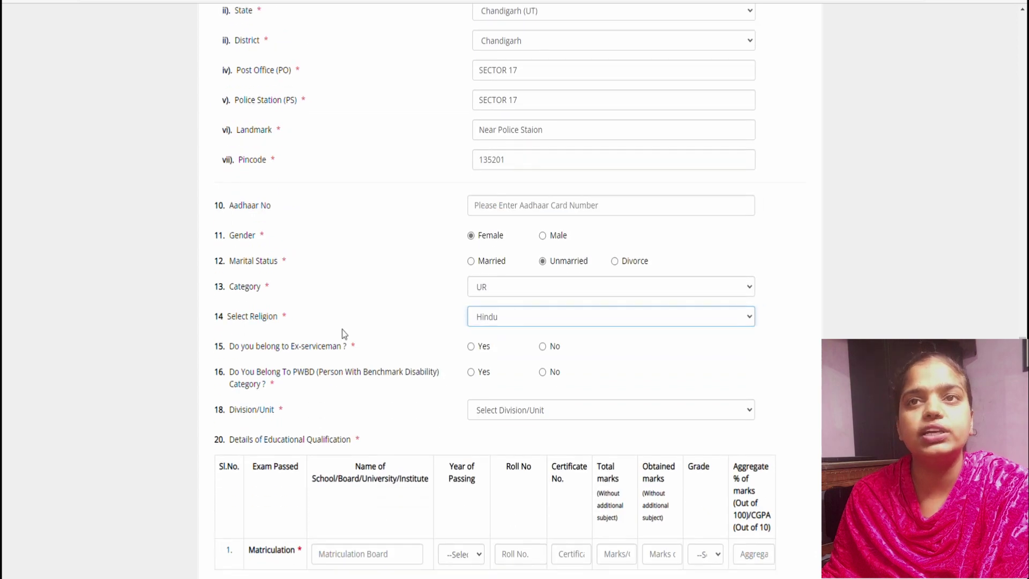
pyautogui.click(542, 347)
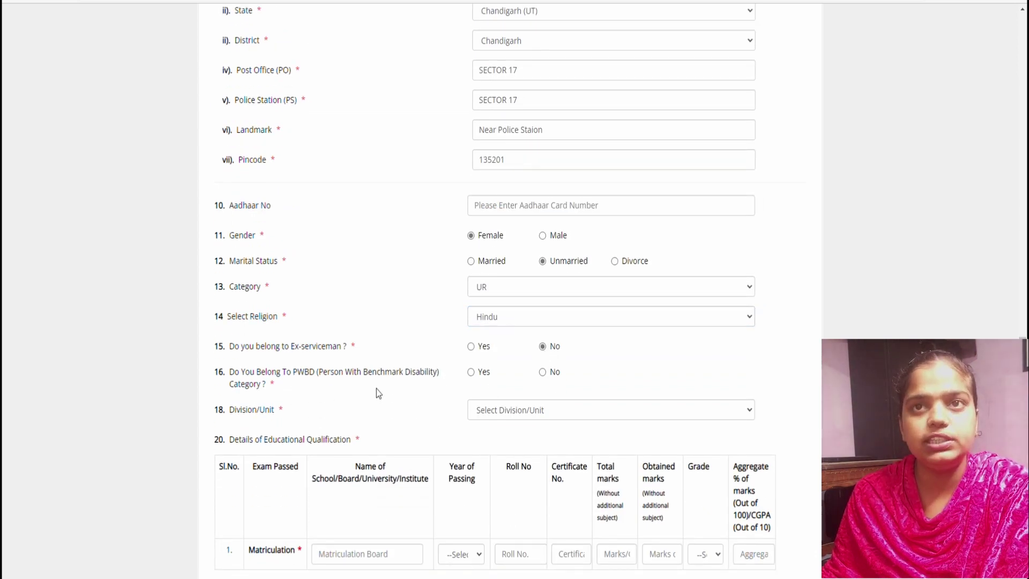
pyautogui.click(543, 371)
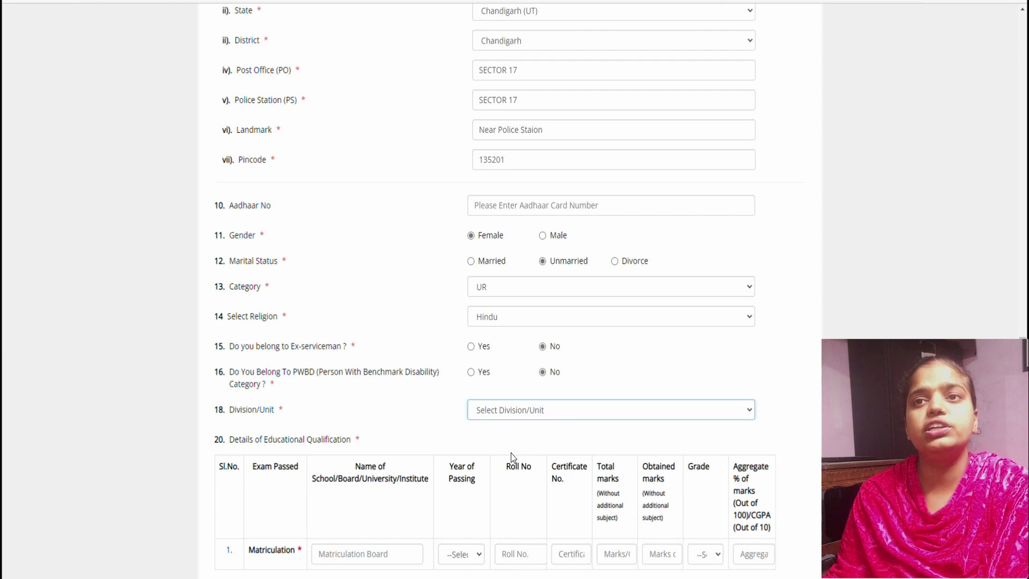
pyautogui.click(512, 457)
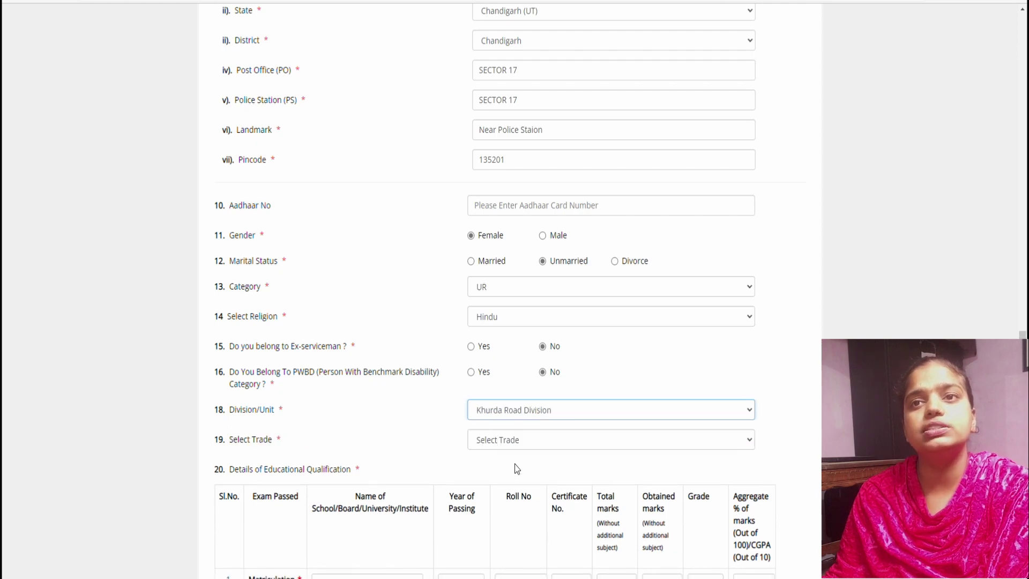
pyautogui.click(519, 439)
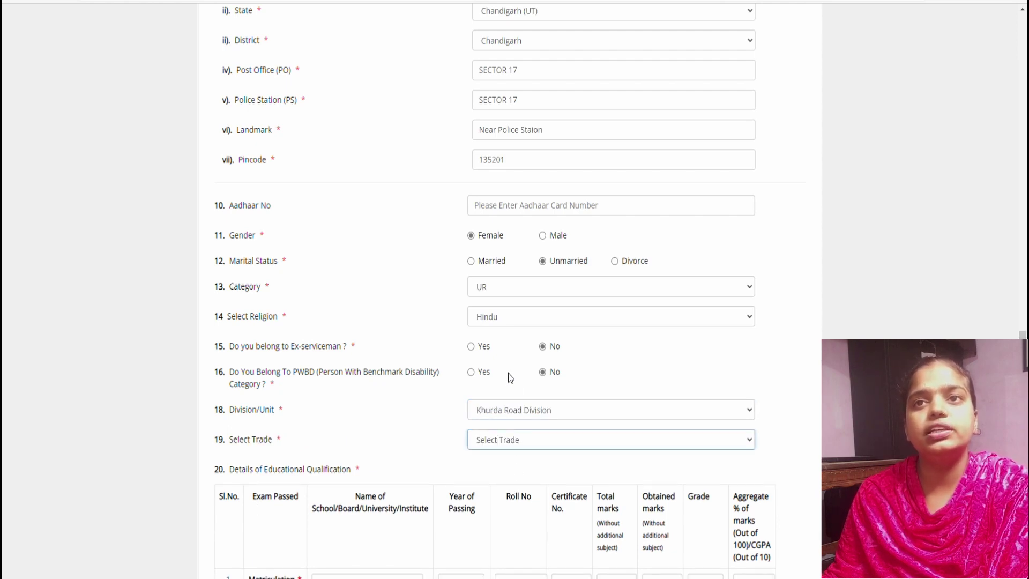
pyautogui.click(499, 361)
pyautogui.scroll(-3, 353, 401)
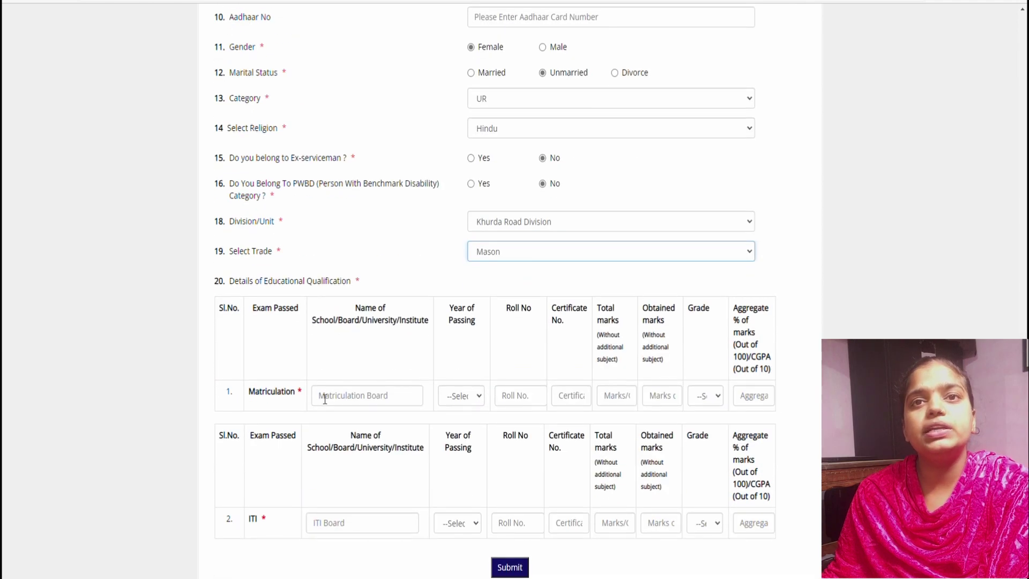
# - Enter Matriculation board CBSE, passing year 2011 and the roll number
pyautogui.click(353, 402)
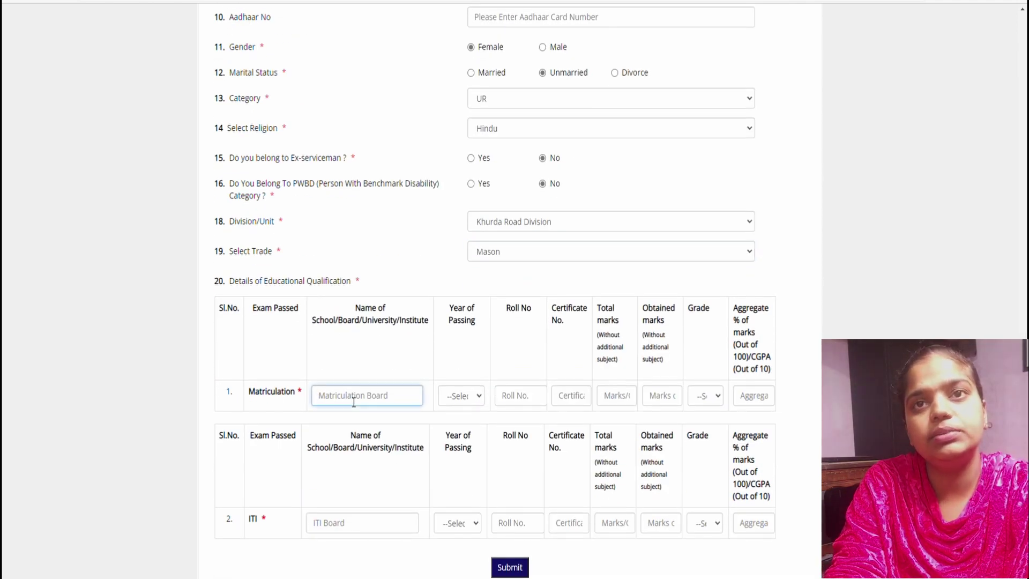
pyautogui.write('CBSE')
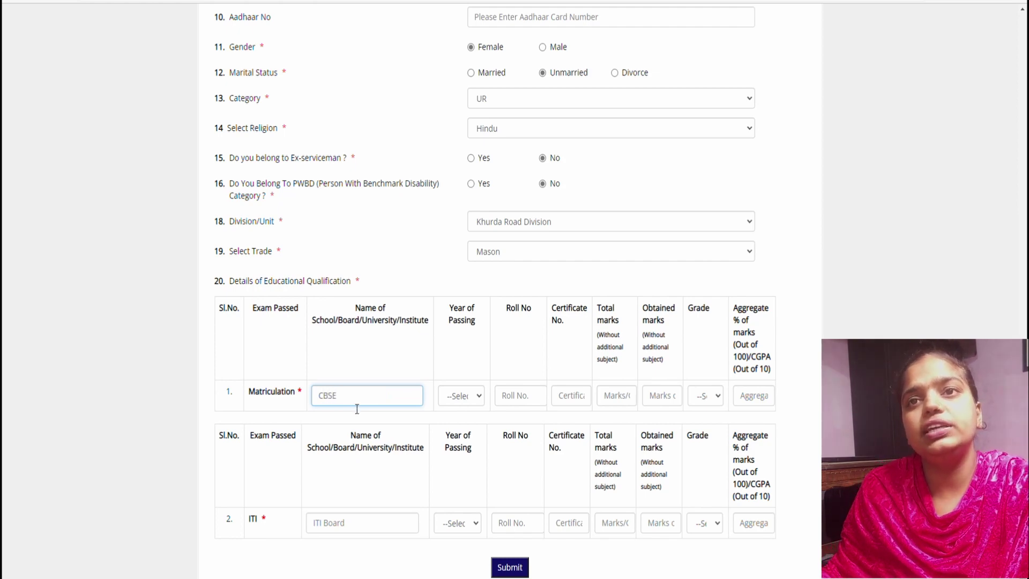
pyautogui.click(464, 395)
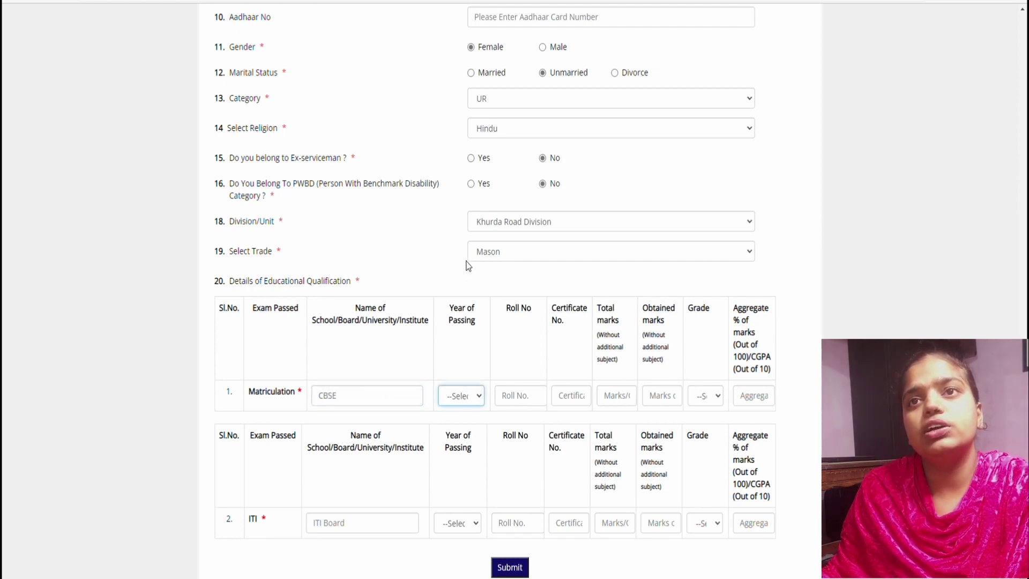
pyautogui.write('2011')
pyautogui.click(520, 395)
pyautogui.write('2')
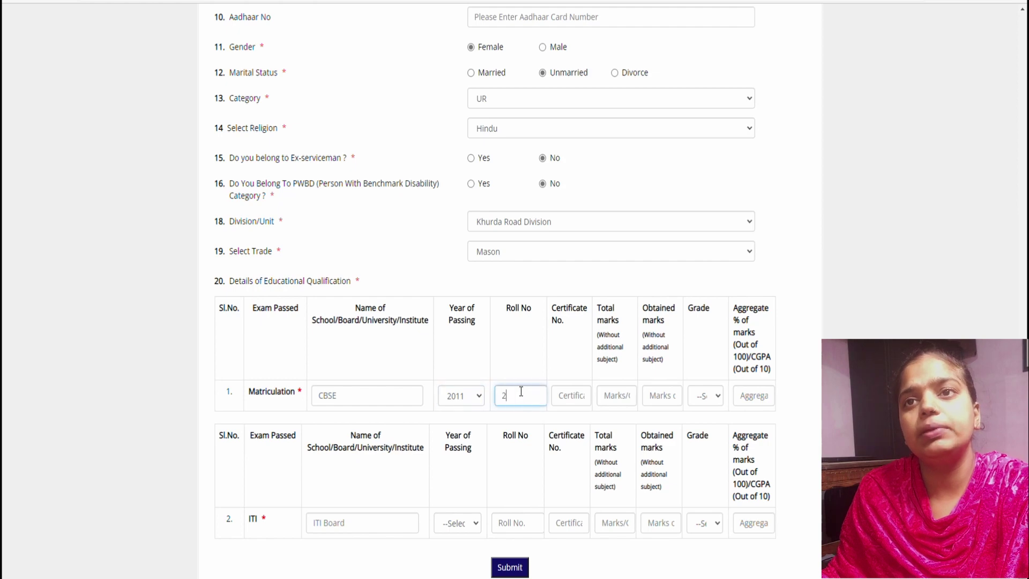
pyautogui.write('14')
# - Enter Matriculation total marks 400 and obtained marks 280, and pick a grade
pyautogui.click(573, 402)
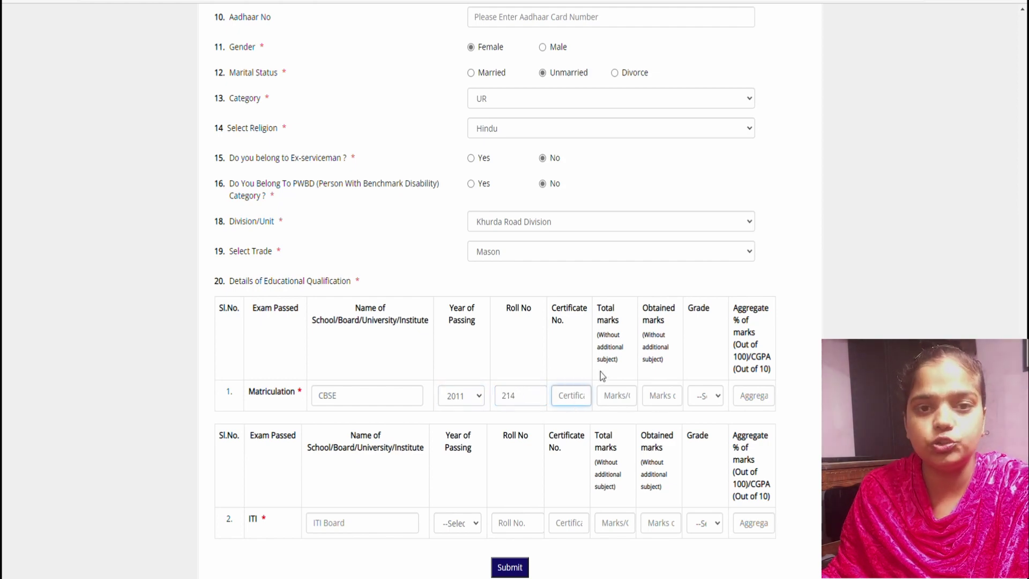
pyautogui.click(621, 401)
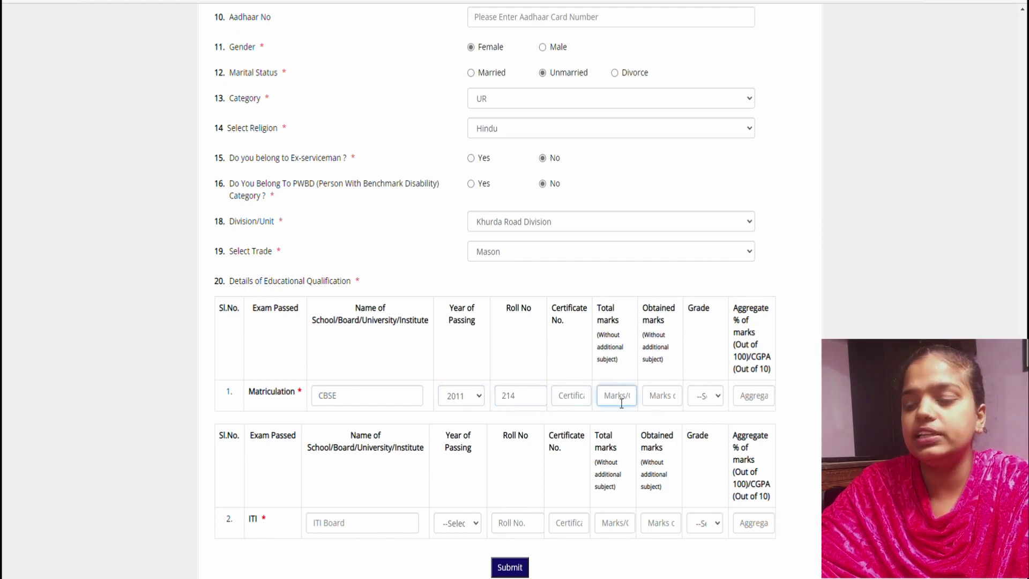
pyautogui.write('400')
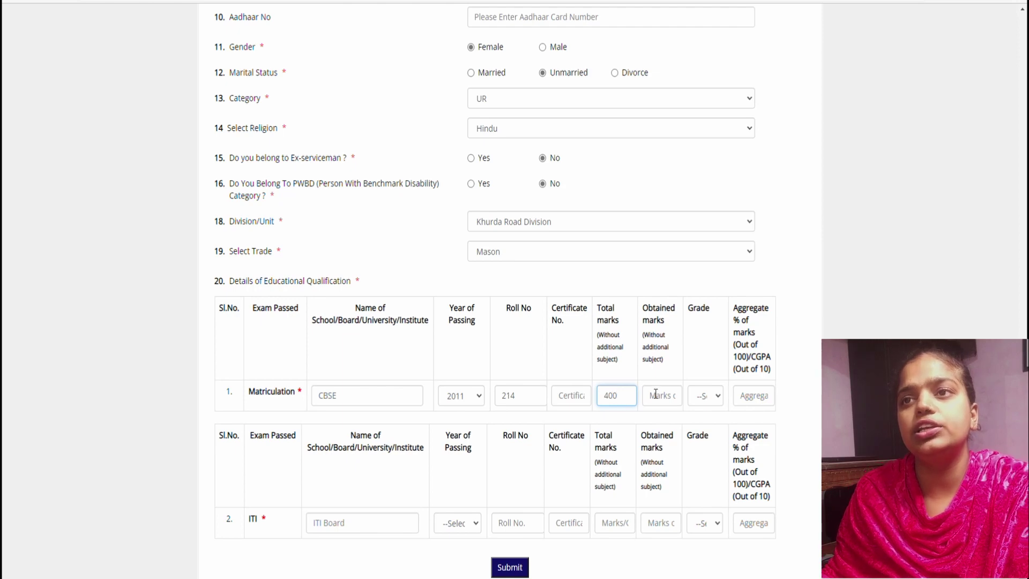
pyautogui.click(656, 395)
pyautogui.write('2')
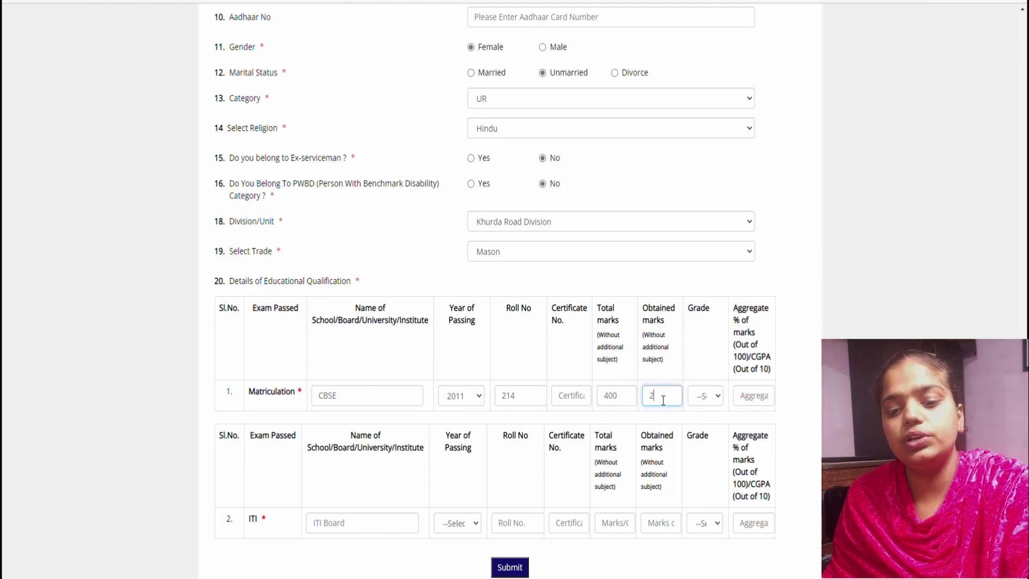
pyautogui.write('80')
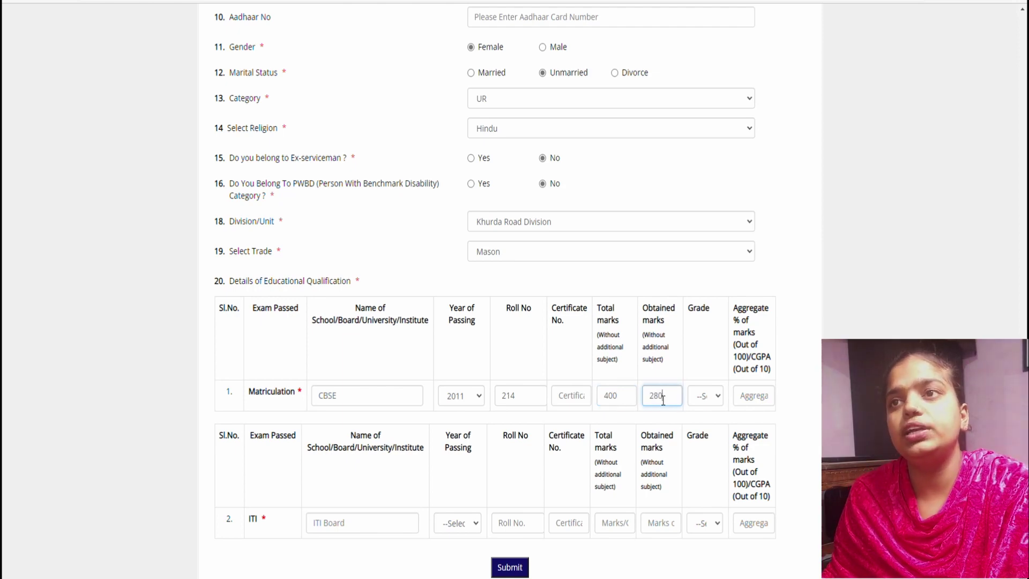
pyautogui.click(713, 399)
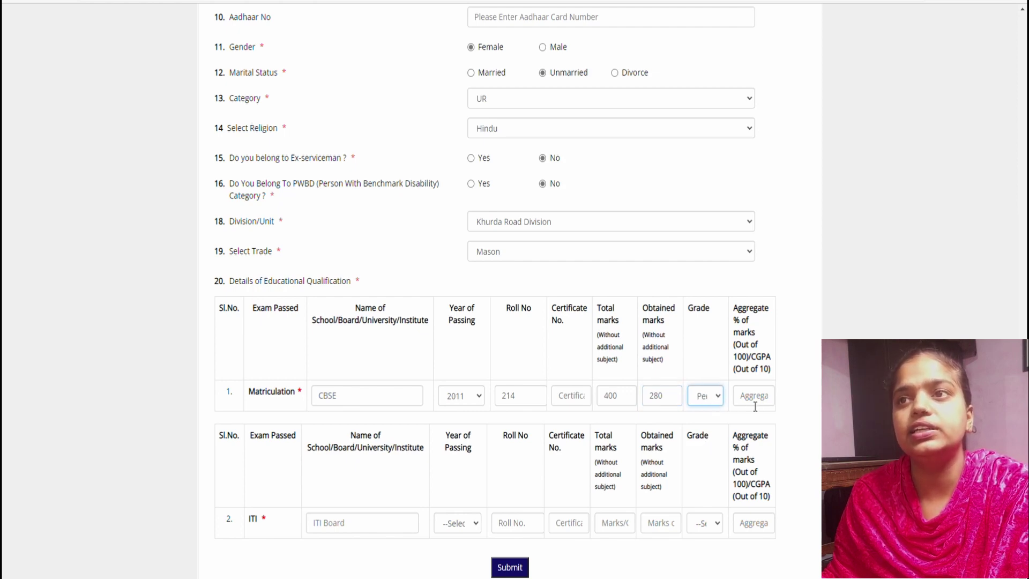
pyautogui.click(337, 526)
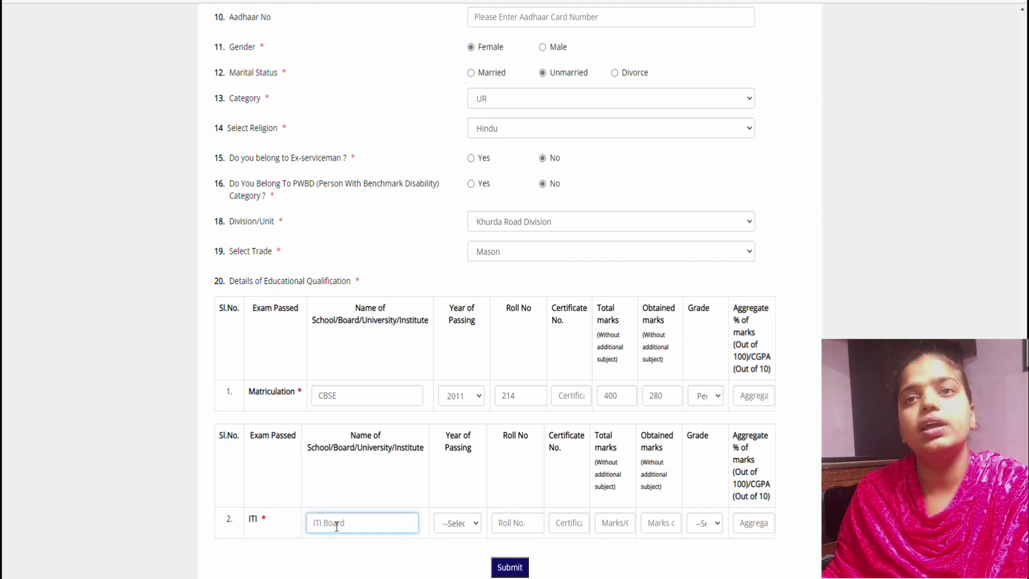
# - Choose 2013 as the ITI year of passing, then click through the remaining ITI fields
pyautogui.click(458, 532)
pyautogui.click(527, 354)
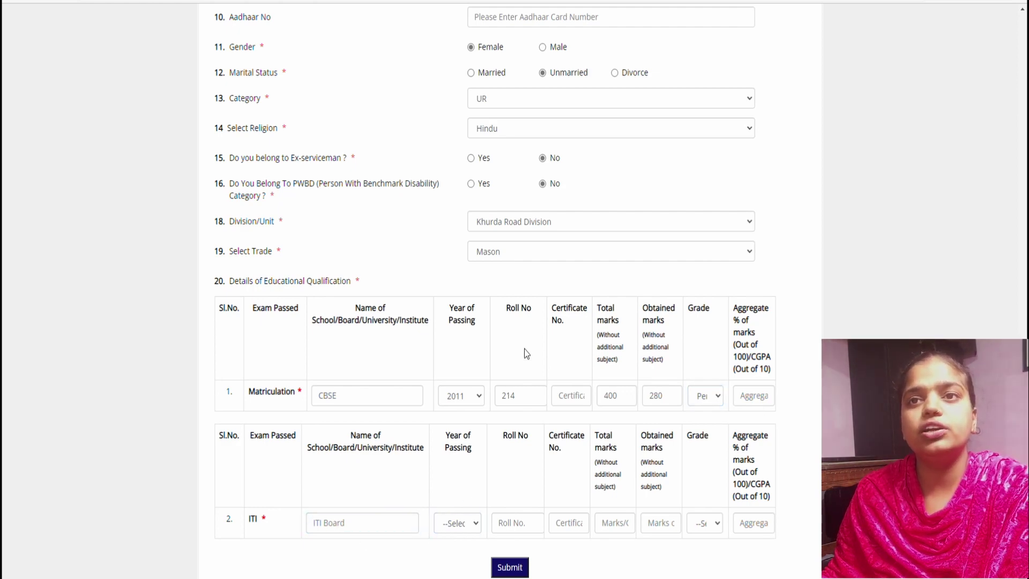
pyautogui.click(452, 527)
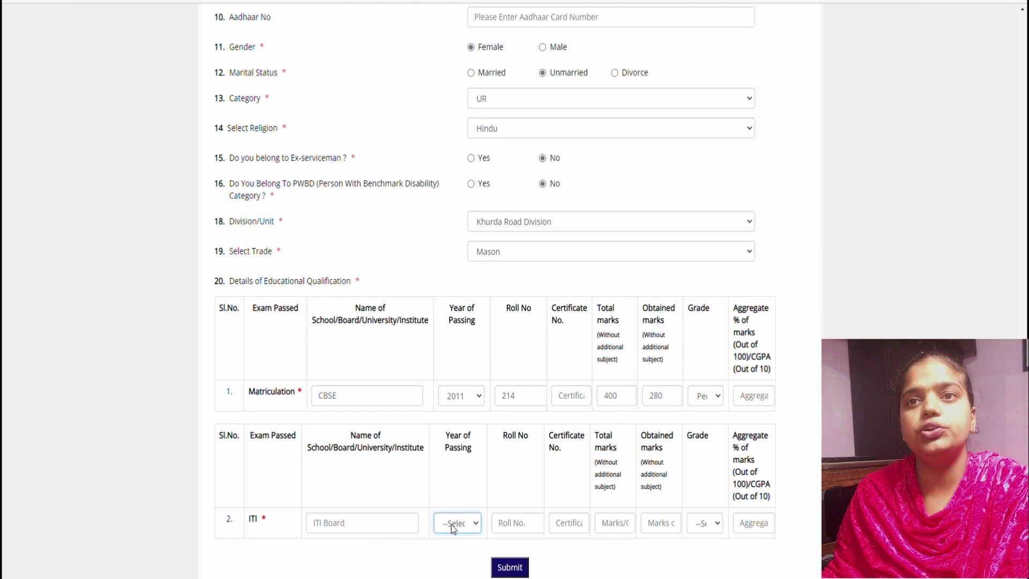
pyautogui.click(462, 405)
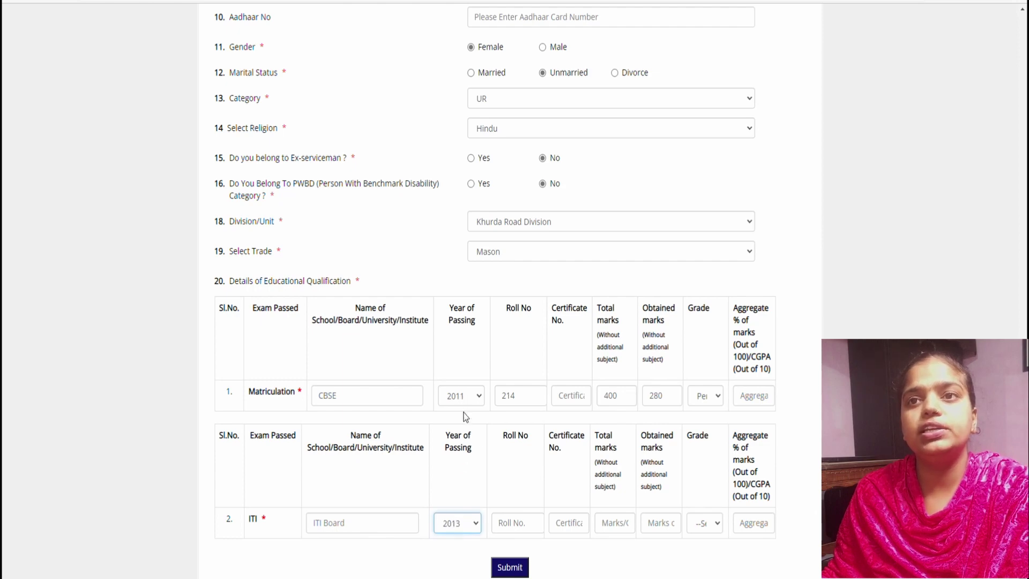
pyautogui.click(530, 523)
pyautogui.click(570, 530)
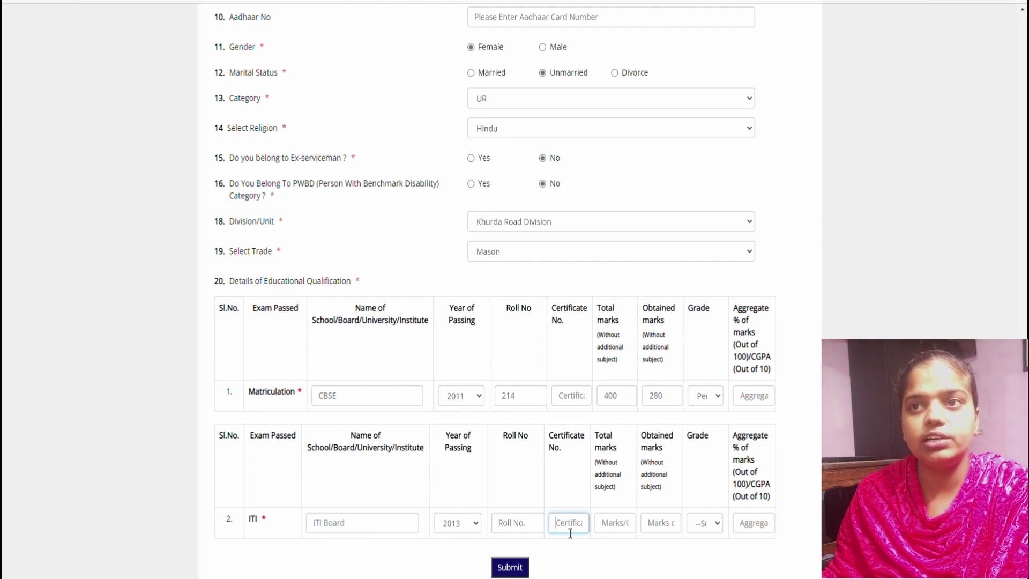
pyautogui.click(617, 532)
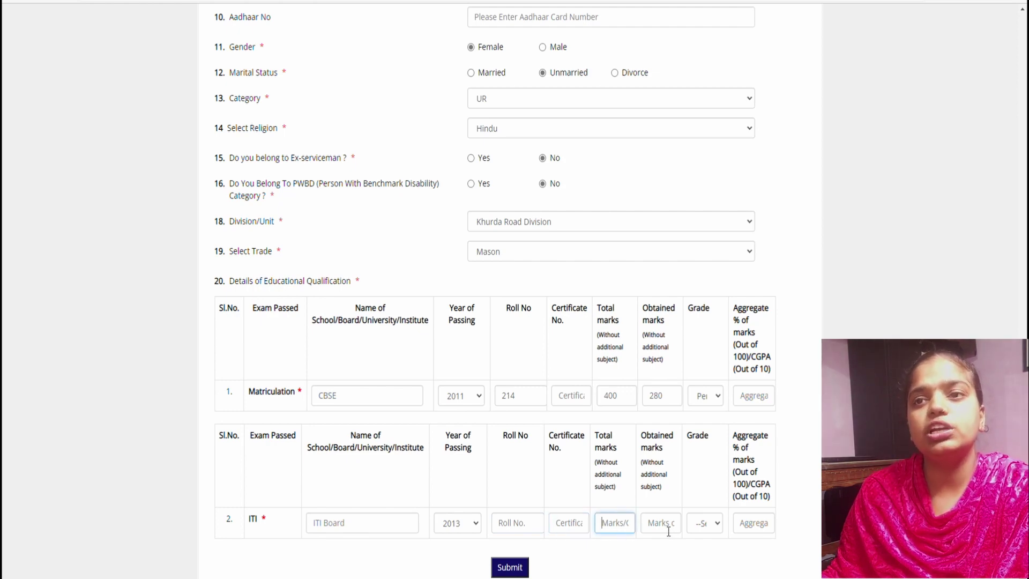
pyautogui.click(711, 529)
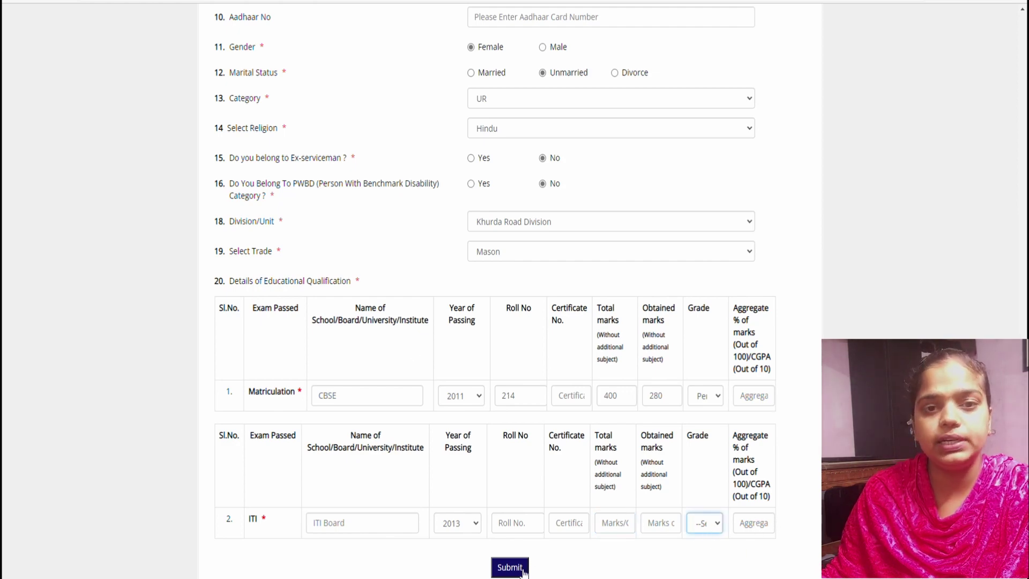
# - Go back from the registration form to the home page and open Existing User Login
pyautogui.scroll(6, 478, 510)
pyautogui.scroll(10, 479, 511)
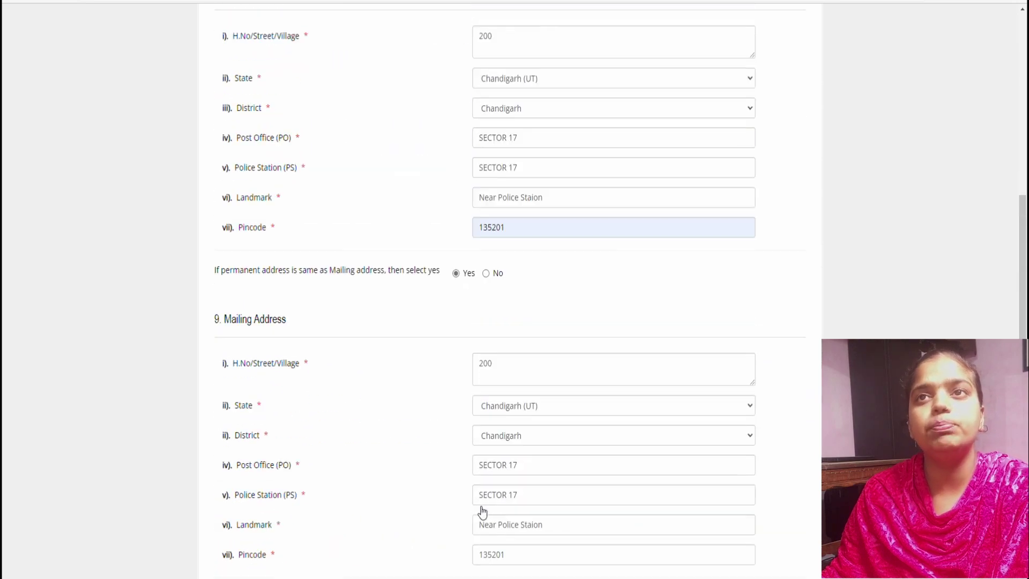
pyautogui.scroll(-9, 453, 493)
pyautogui.scroll(13, 453, 493)
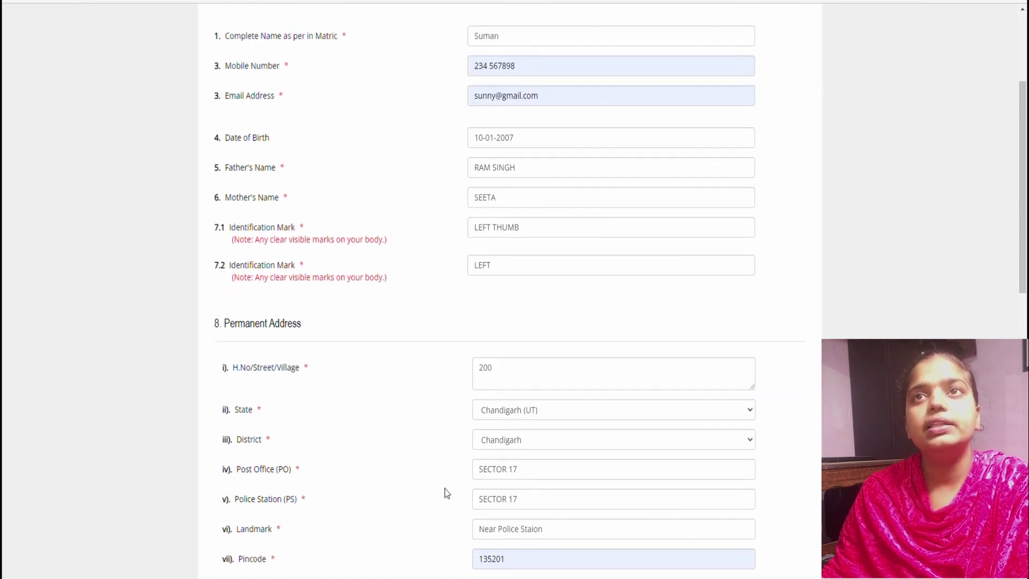
pyautogui.scroll(-15, 445, 490)
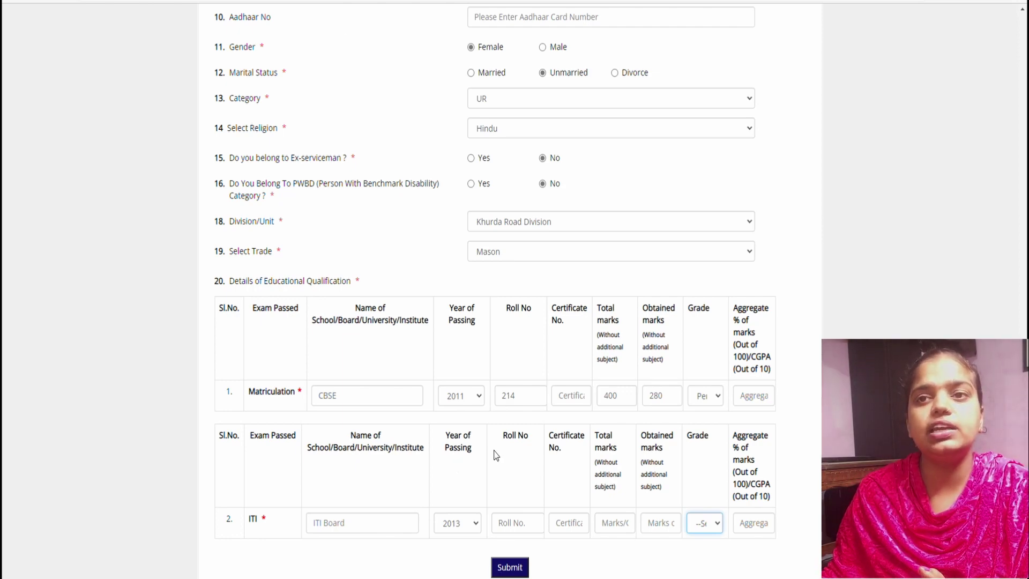
pyautogui.scroll(20, 496, 455)
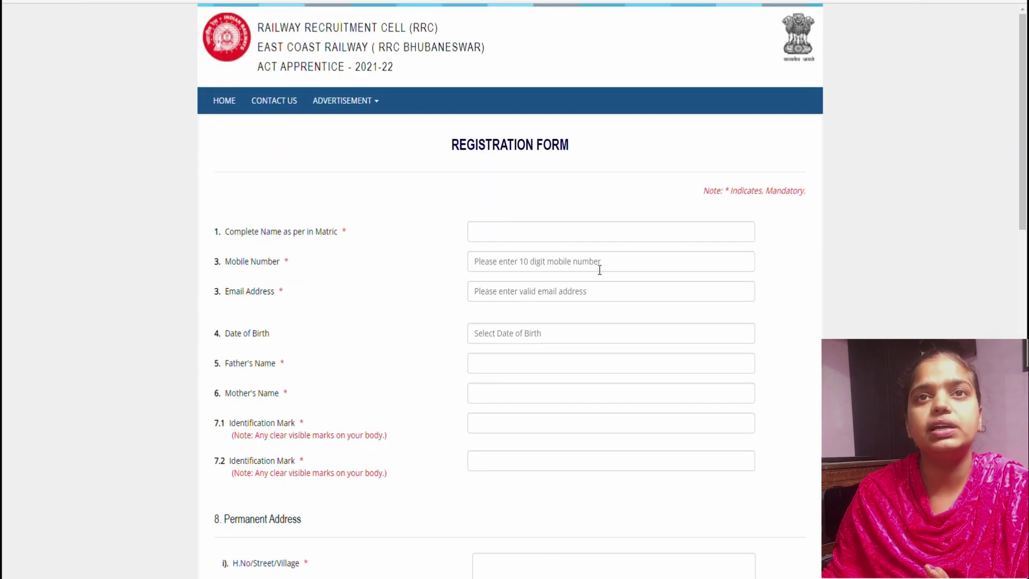
pyautogui.hotkey('alt', 'Left')
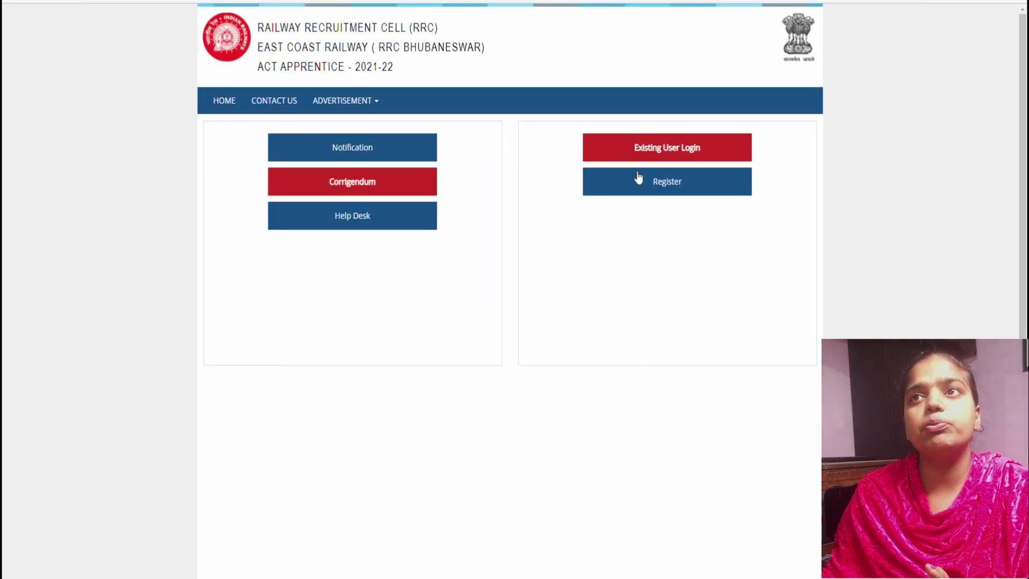
pyautogui.click(643, 155)
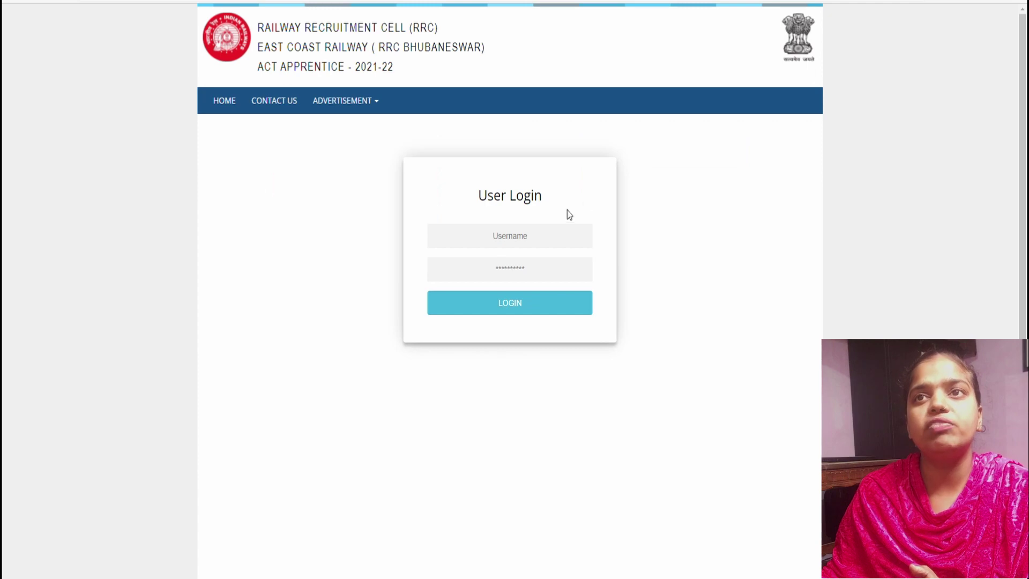